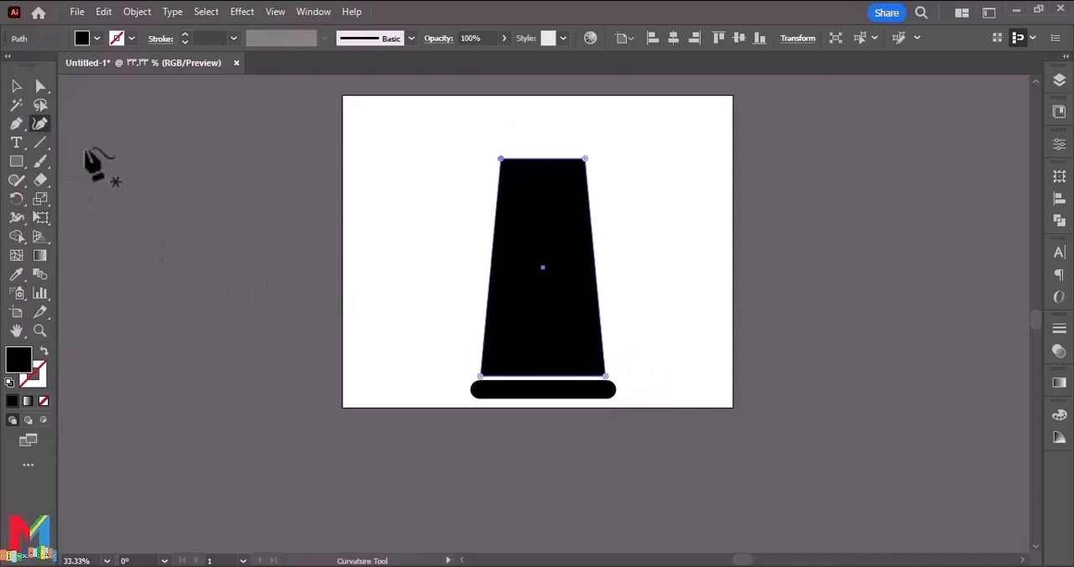
# Show the rulers and add a horizontal guide across the lower part of the black tapered shape.
pyautogui.hotkey('ctrl', 'r')
pyautogui.hotkey('ctrl', 'shift', 'b')
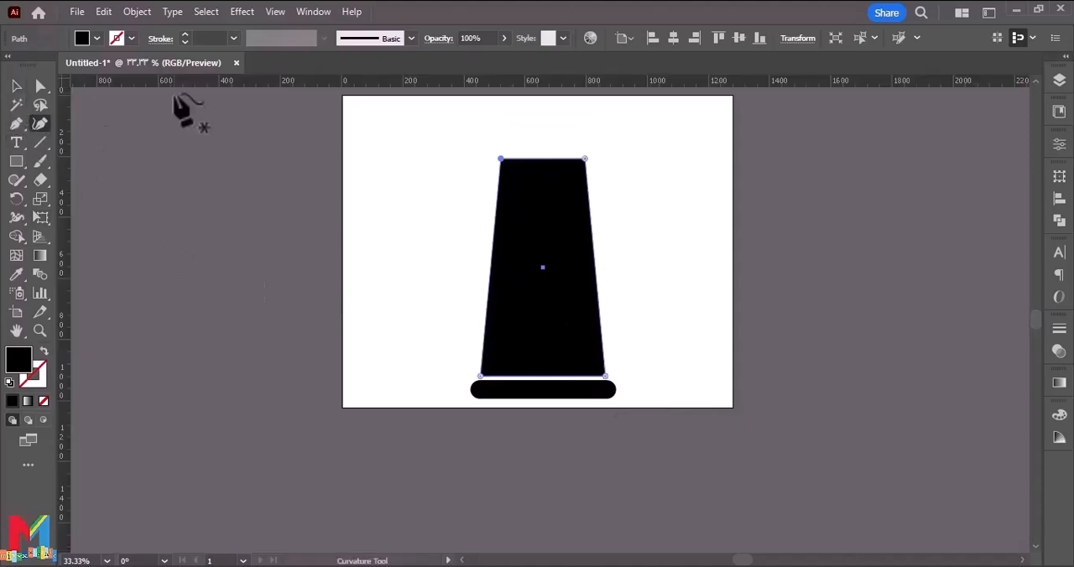
pyautogui.moveTo(317, 339); pyautogui.dragTo(318, 341)
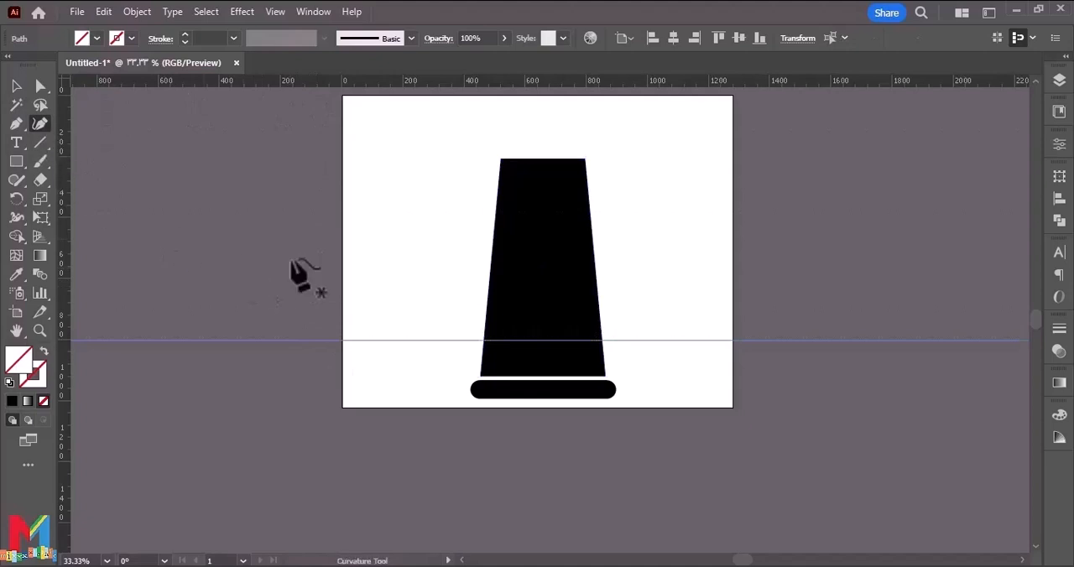
# Move the horizontal guide slightly upward and lock the guides.
pyautogui.press('v')
pyautogui.click(541, 327)
pyautogui.click(638, 347)
pyautogui.click(668, 339)
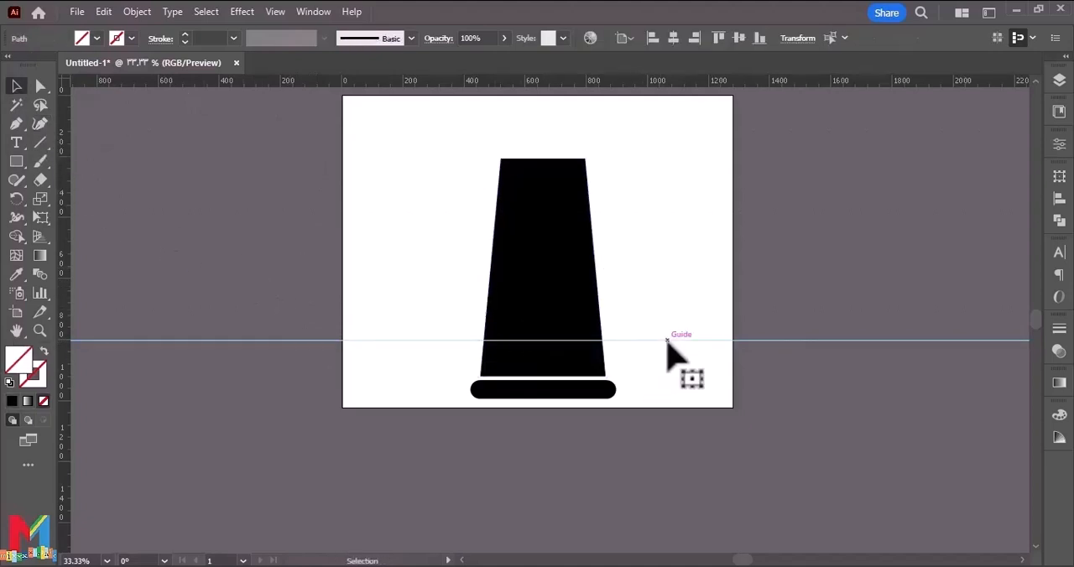
pyautogui.rightClick(668, 341)
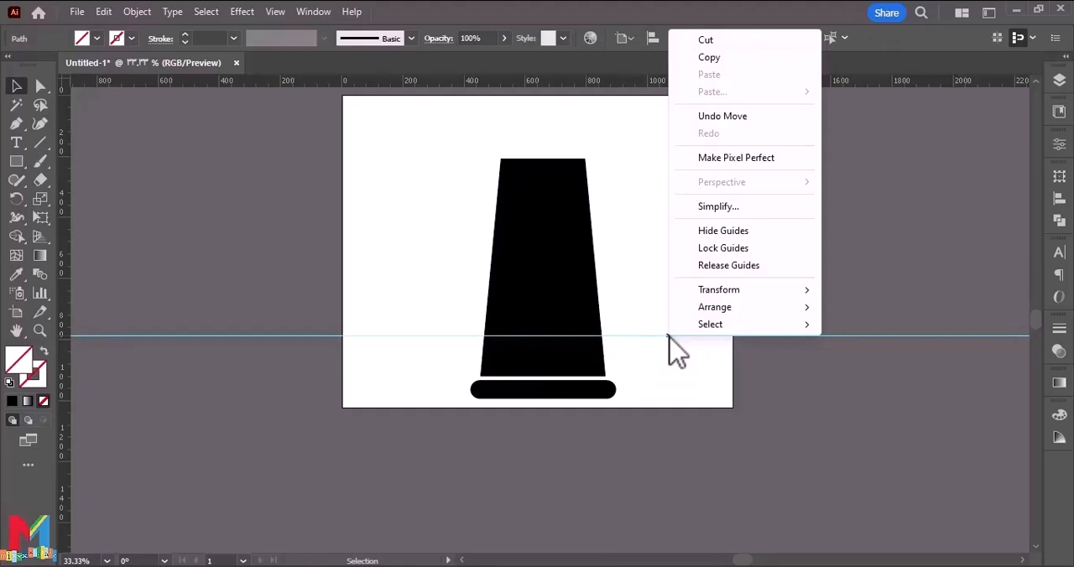
pyautogui.moveTo(729, 342)
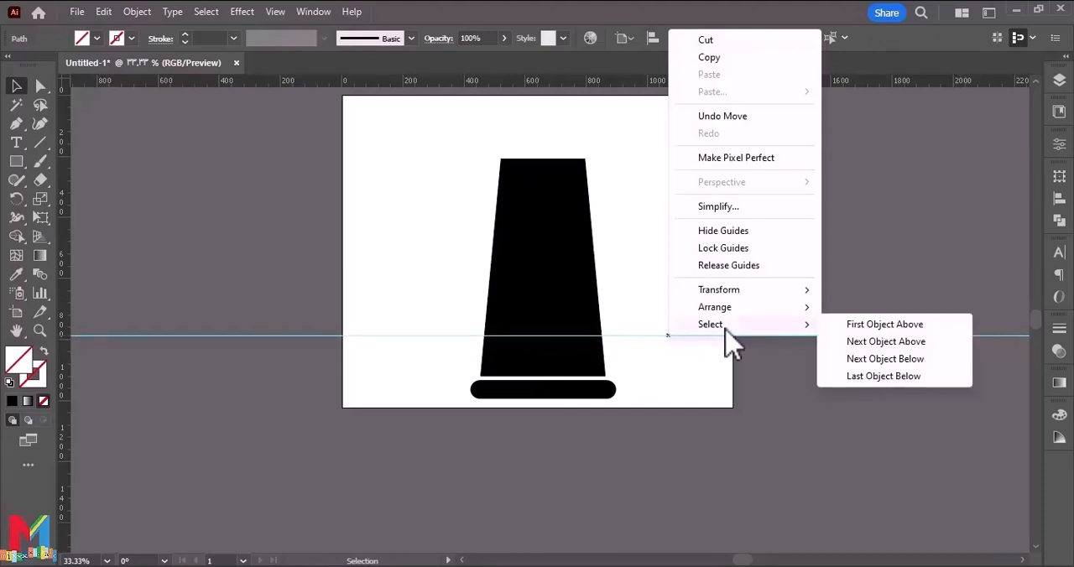
pyautogui.click(727, 248)
# Bend both sides of the black body slightly inward at the guide with the Curvature tool.
pyautogui.click(39, 123)
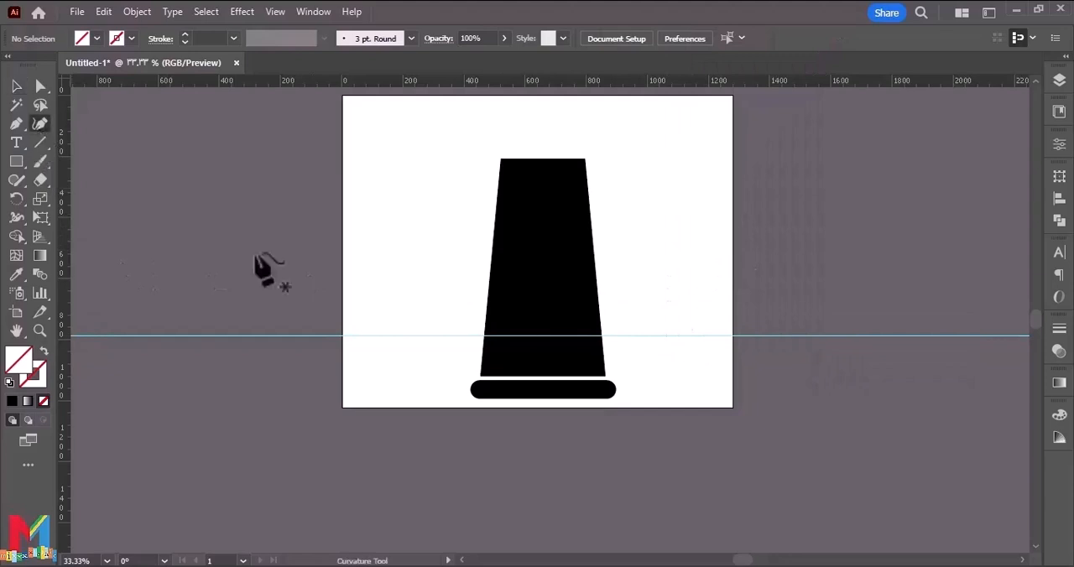
pyautogui.click(599, 337)
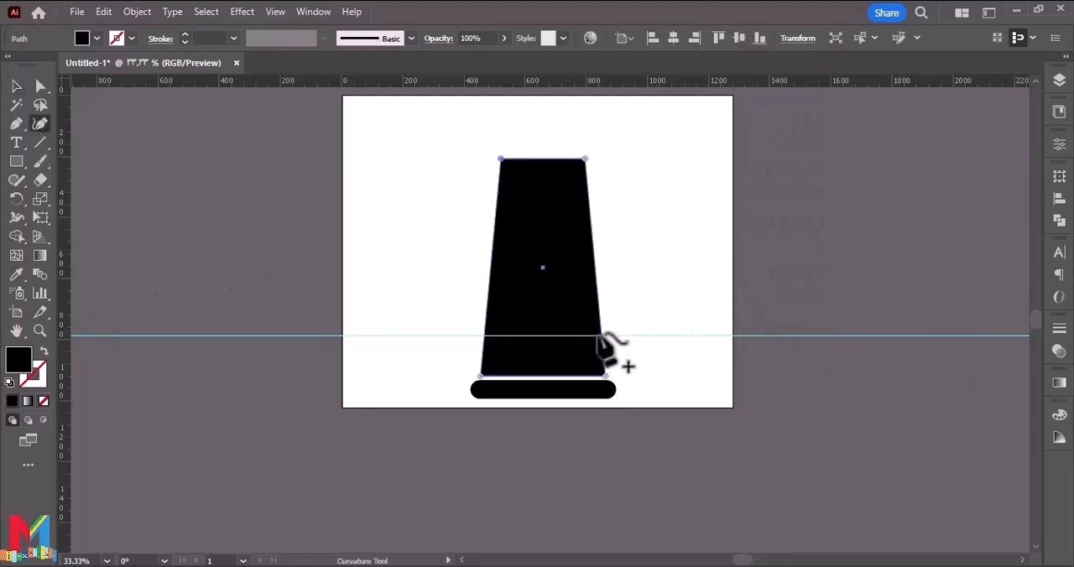
pyautogui.moveTo(601, 336); pyautogui.dragTo(597, 337)
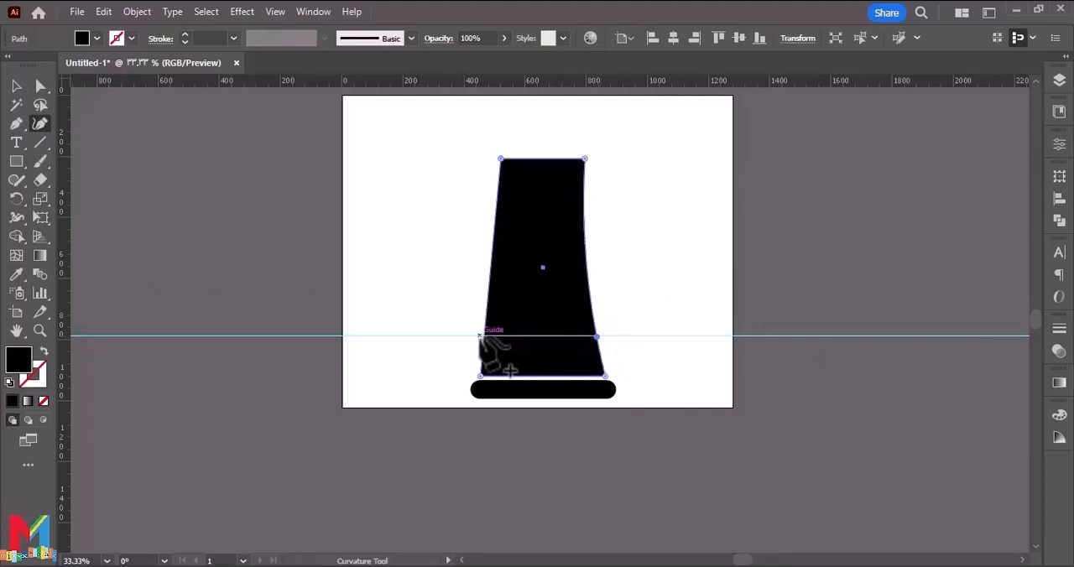
pyautogui.moveTo(485, 335); pyautogui.dragTo(489, 336)
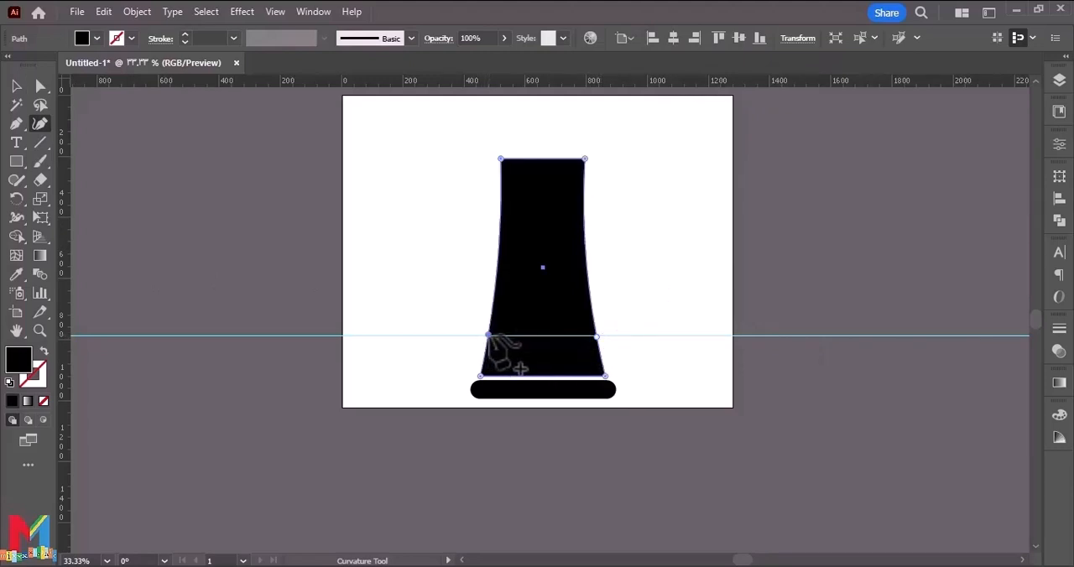
pyautogui.scroll(1, 359, 300)
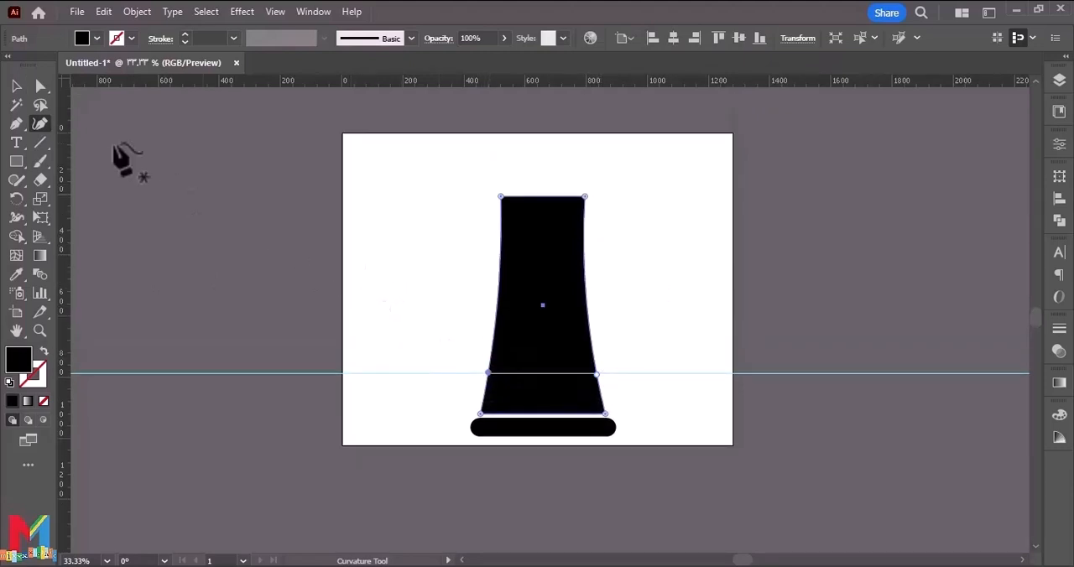
# Narrow the top of the black body symmetrically with Free Transform's Perspective Distort.
pyautogui.click(16, 87)
pyautogui.click(456, 259)
pyautogui.click(530, 260)
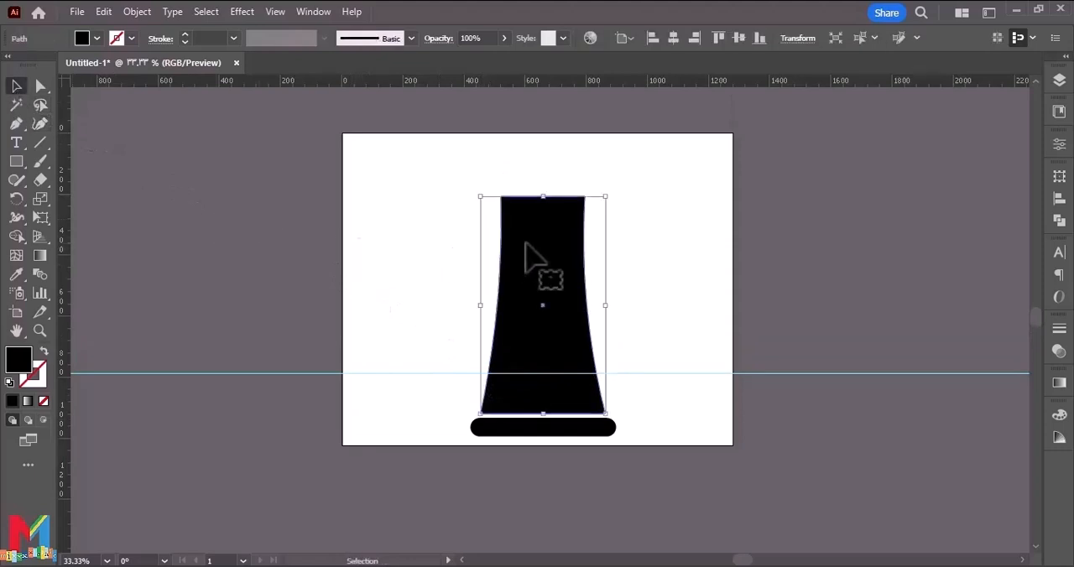
pyautogui.click(40, 217)
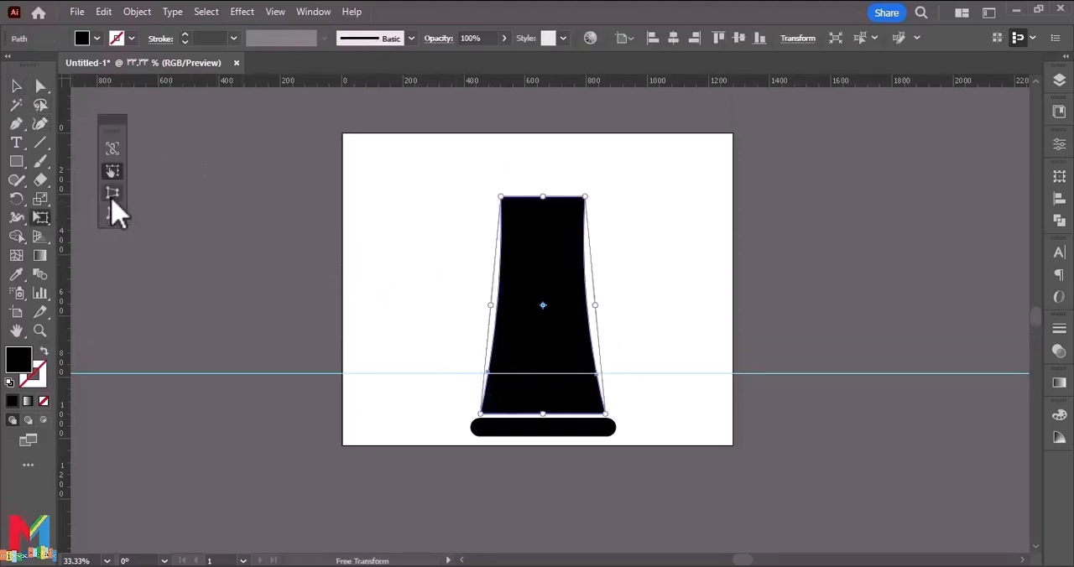
pyautogui.click(112, 194)
pyautogui.moveTo(585, 197); pyautogui.dragTo(577, 199)
pyautogui.click(17, 86)
pyautogui.click(179, 353)
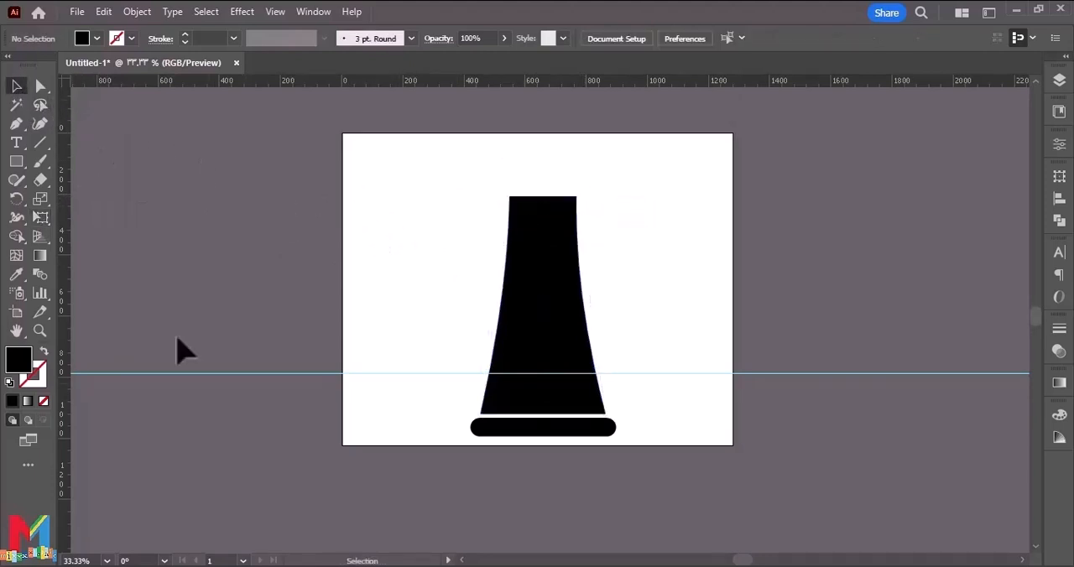
# Draw a bar with fully rounded ends across the body at the guide and fill it dark red.
pyautogui.click(16, 161)
pyautogui.moveTo(432, 307); pyautogui.dragTo(533, 370)
pyautogui.click(40, 86)
pyautogui.click(17, 86)
pyautogui.click(130, 141)
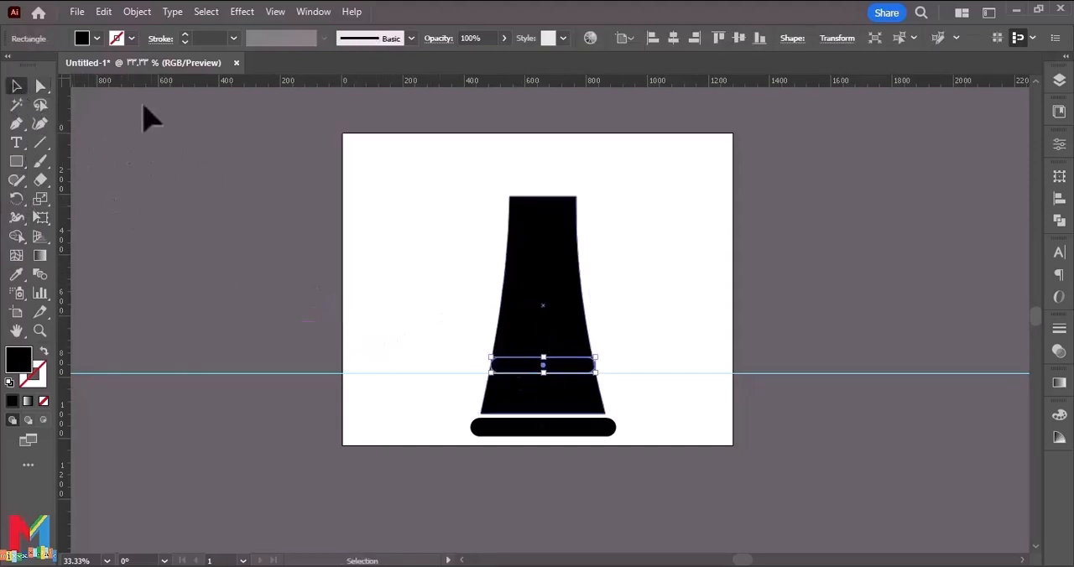
pyautogui.click(98, 39)
pyautogui.click(120, 66)
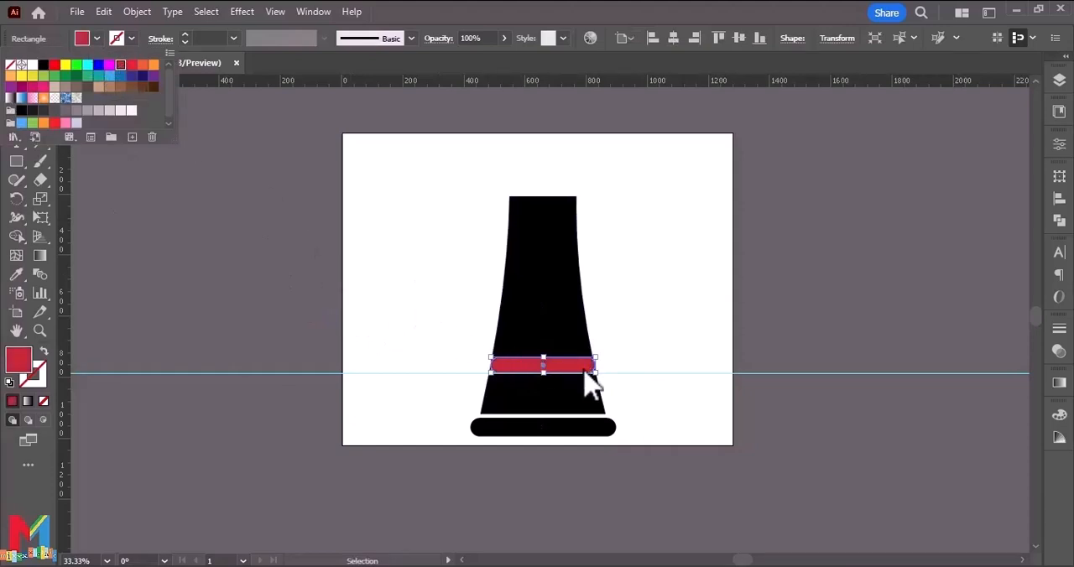
# Make the red bar slightly thinner and extend it evenly past both sides of the black body.
pyautogui.moveTo(601, 375)
pyautogui.mouseDown()
pyautogui.moveTo(612, 391)
pyautogui.moveTo(610, 373)
pyautogui.mouseUp()
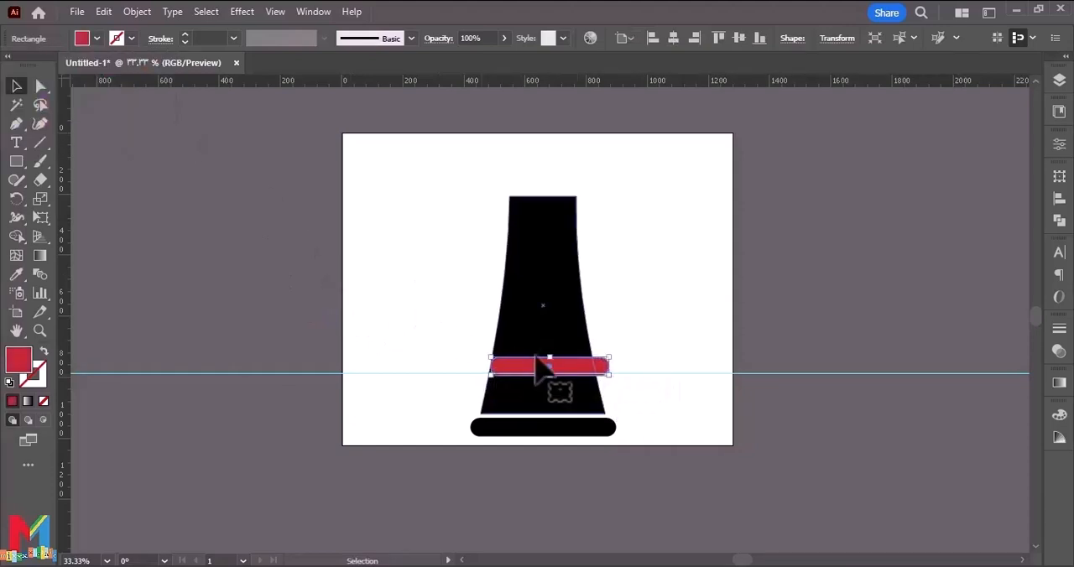
pyautogui.moveTo(550, 358); pyautogui.dragTo(550, 364)
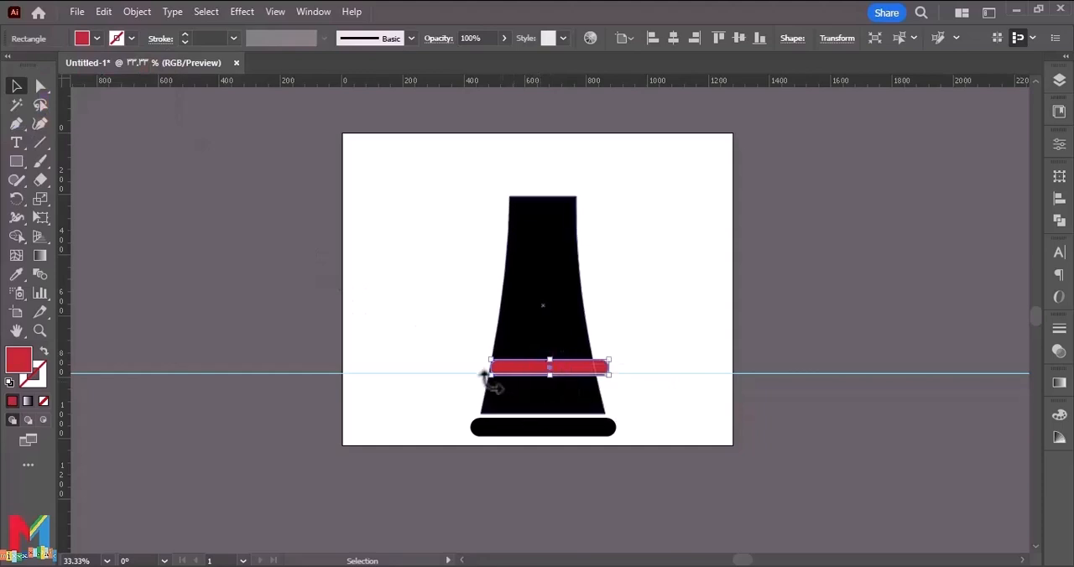
pyautogui.moveTo(493, 379); pyautogui.dragTo(478, 378)
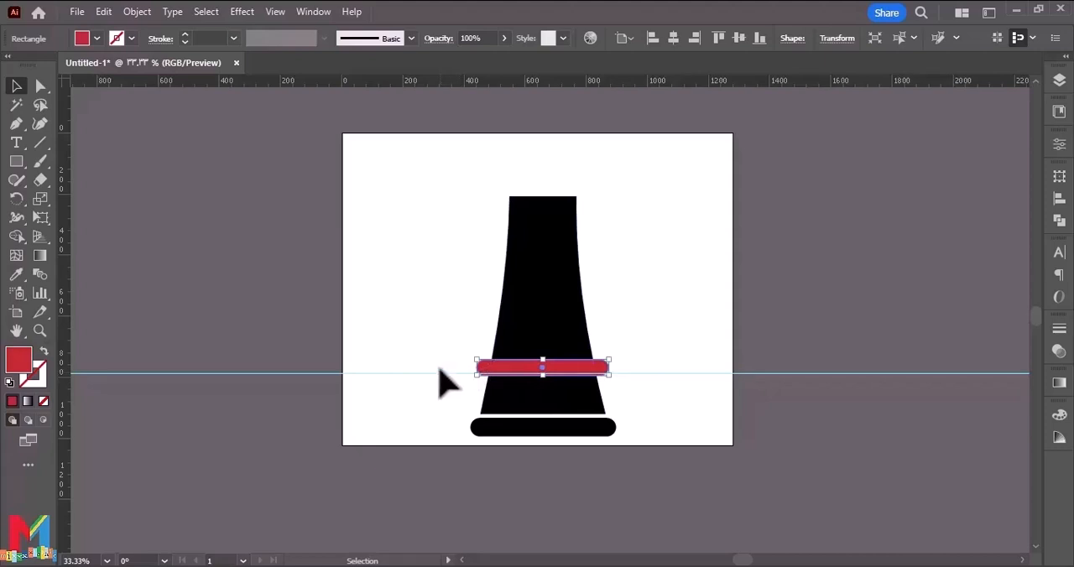
pyautogui.click(40, 86)
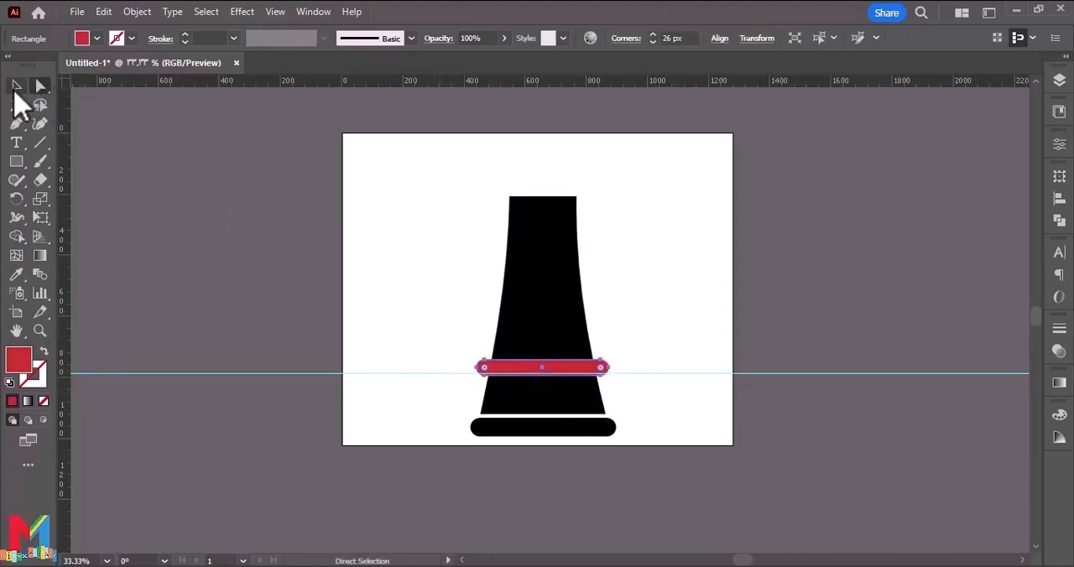
pyautogui.click(16, 85)
# Taper the top edge of the black body further inward on both sides with Perspective Distort.
pyautogui.click(522, 300)
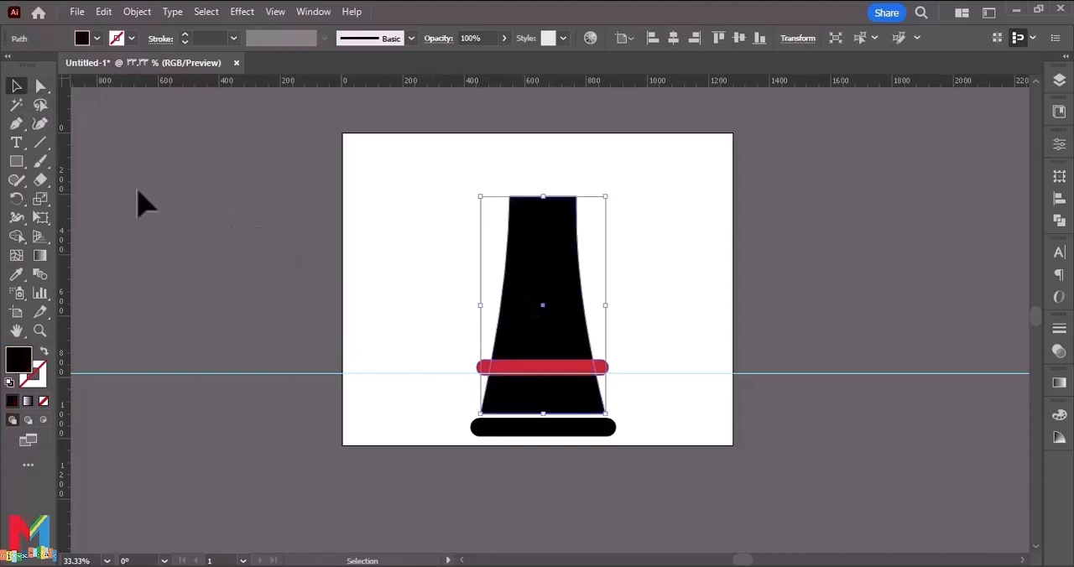
pyautogui.click(40, 217)
pyautogui.click(112, 194)
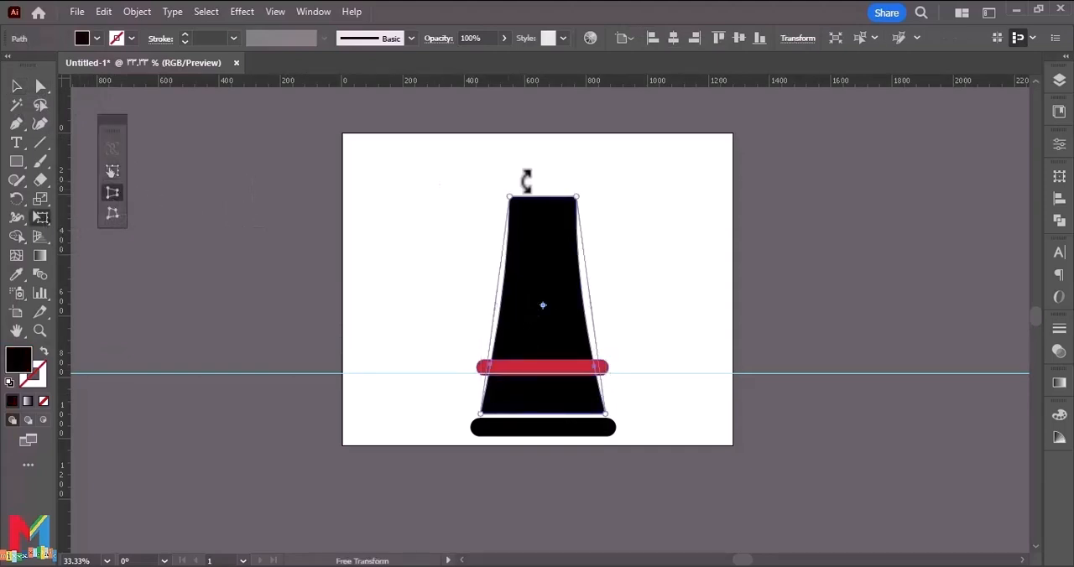
pyautogui.moveTo(576, 197); pyautogui.dragTo(569, 200)
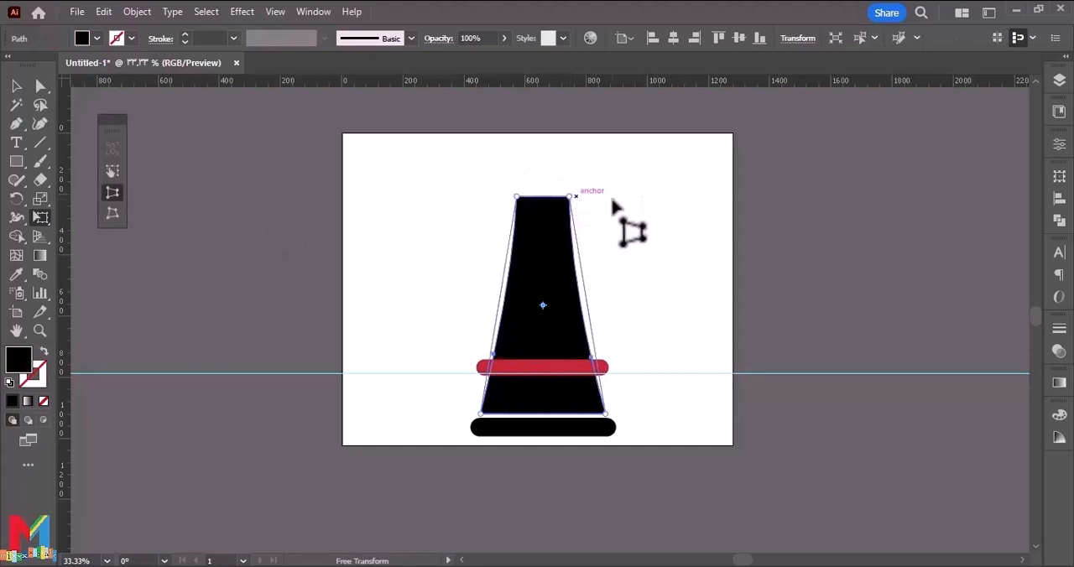
pyautogui.click(16, 86)
pyautogui.click(126, 277)
pyautogui.scroll(1, 126, 277)
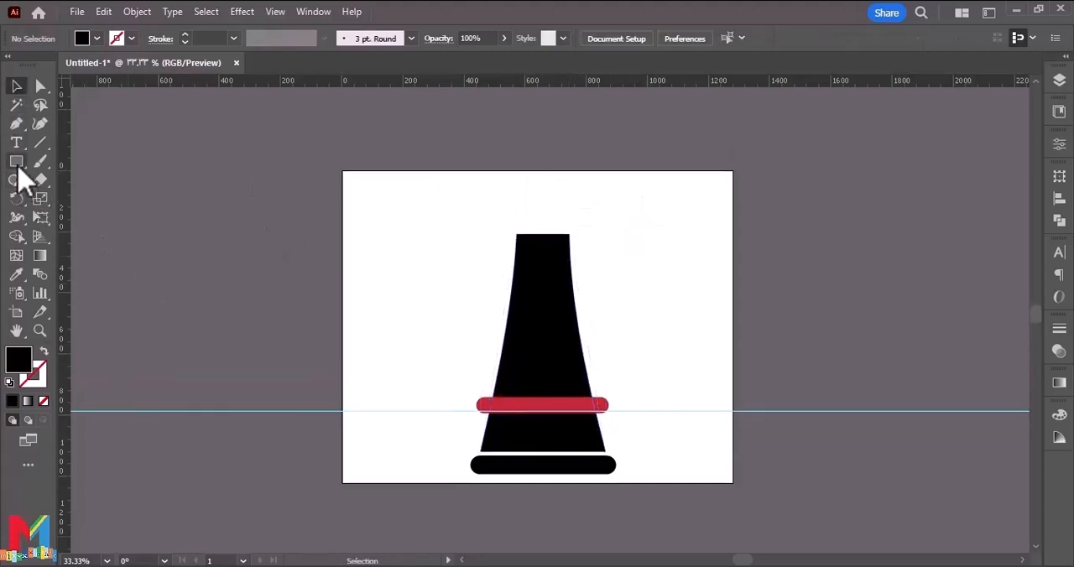
# Draw a small bar with fully rounded ends beside the body's top and fill it dark red.
pyautogui.click(16, 161)
pyautogui.moveTo(422, 273)
pyautogui.mouseDown()
pyautogui.moveTo(353, 288)
pyautogui.moveTo(477, 280)
pyautogui.moveTo(451, 261)
pyautogui.moveTo(487, 248)
pyautogui.mouseUp()
pyautogui.click(16, 86)
pyautogui.click(40, 86)
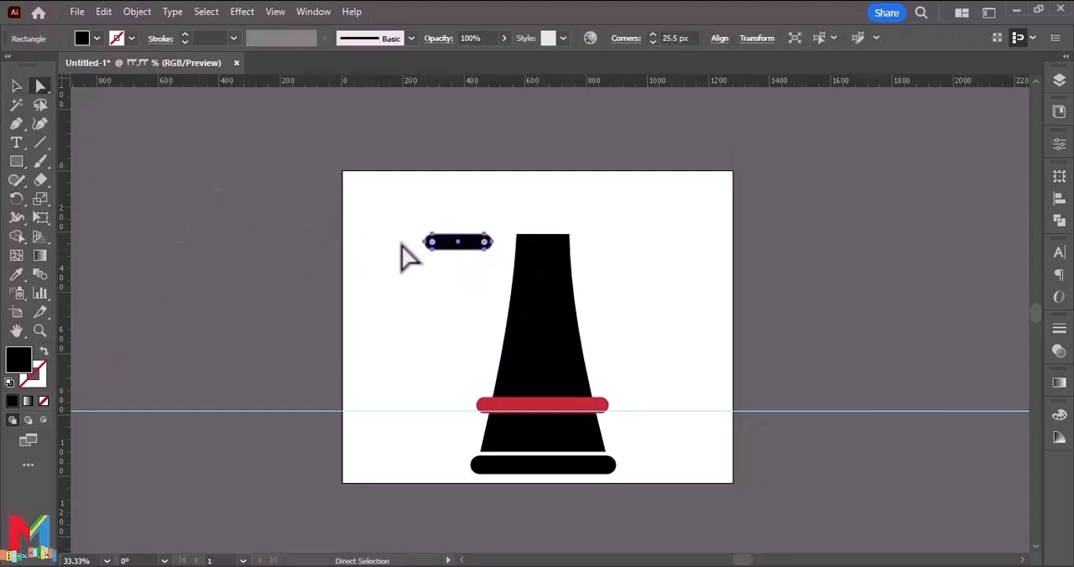
pyautogui.click(96, 39)
pyautogui.click(118, 74)
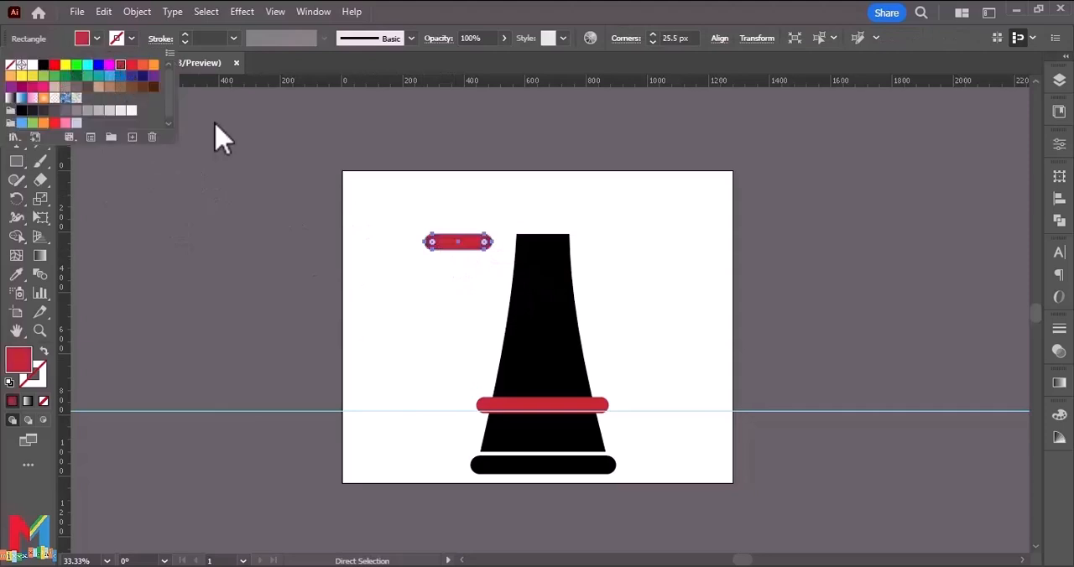
# Center the small red bar across the body just below its top edge and widen it slightly.
pyautogui.click(16, 86)
pyautogui.click(339, 177)
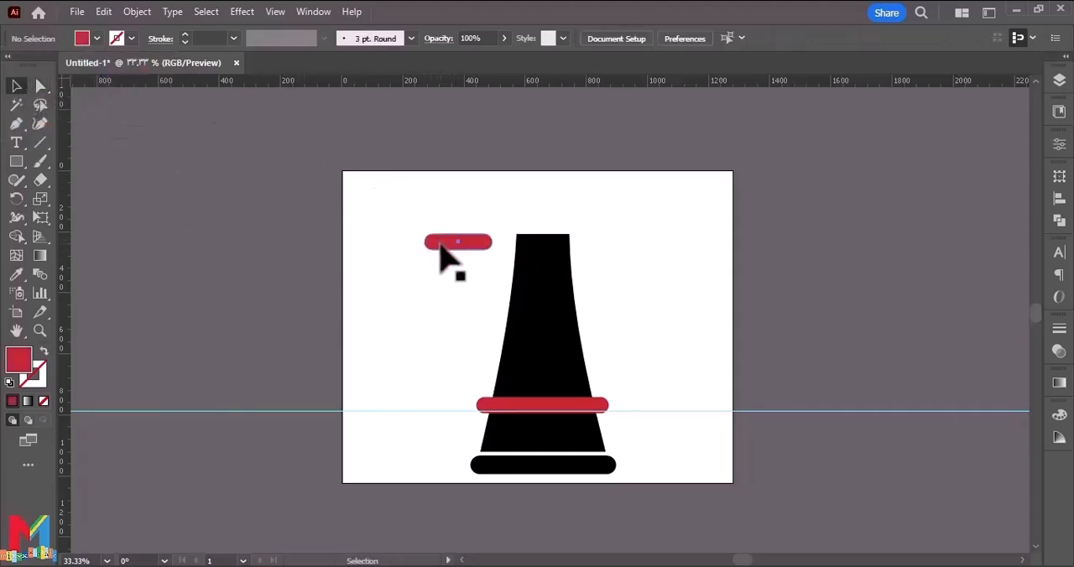
pyautogui.moveTo(445, 248); pyautogui.dragTo(502, 267)
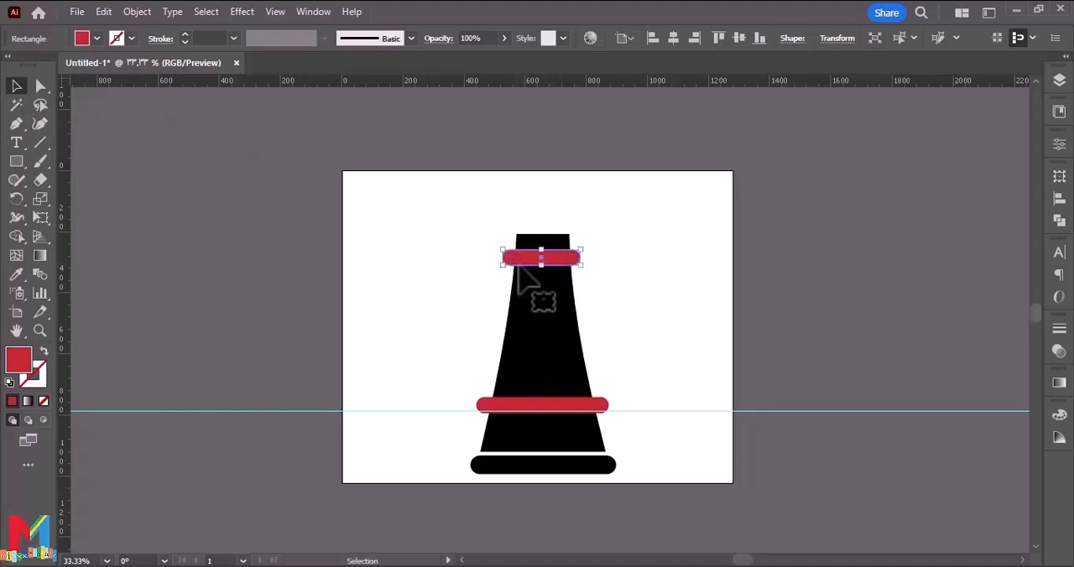
pyautogui.click(650, 262)
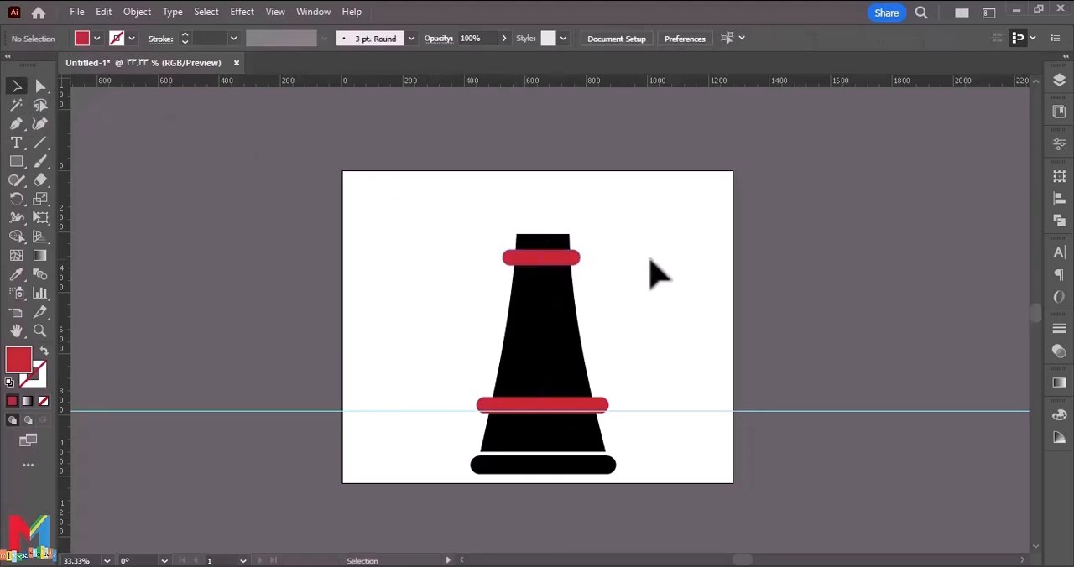
# Draw a red rectangle just above the black body, about as wide as the body's top edge.
pyautogui.scroll(1, 638, 261)
pyautogui.hotkey('ctrl', '=')
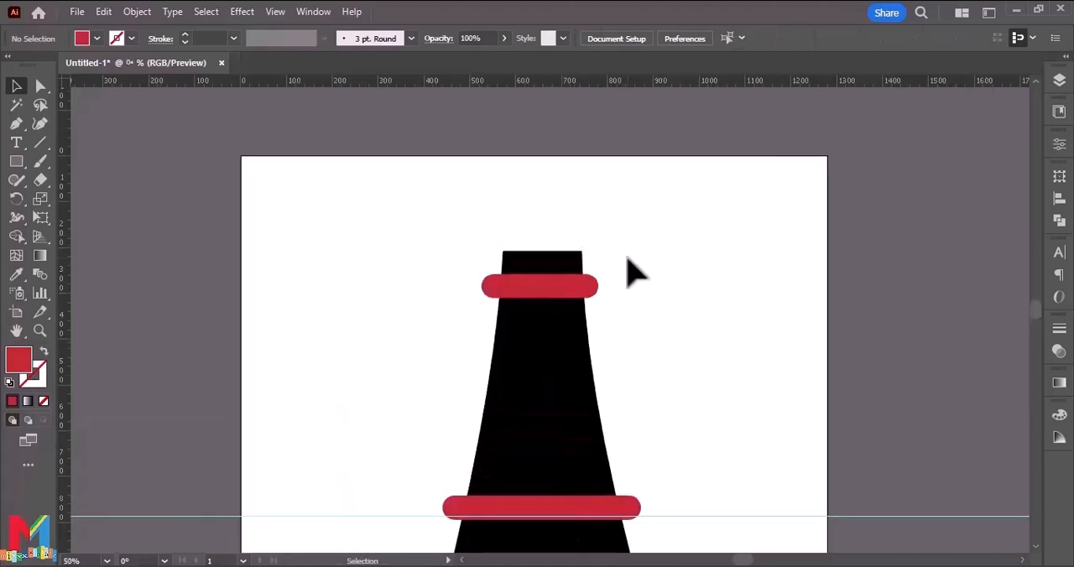
pyautogui.scroll(1, 626, 270)
pyautogui.click(16, 161)
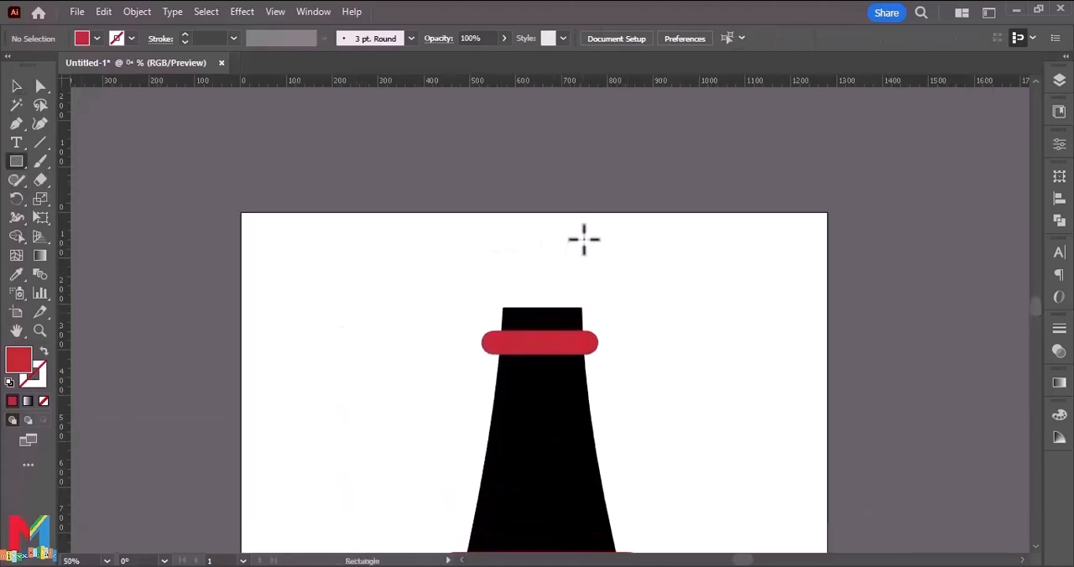
pyautogui.moveTo(585, 237); pyautogui.dragTo(504, 299)
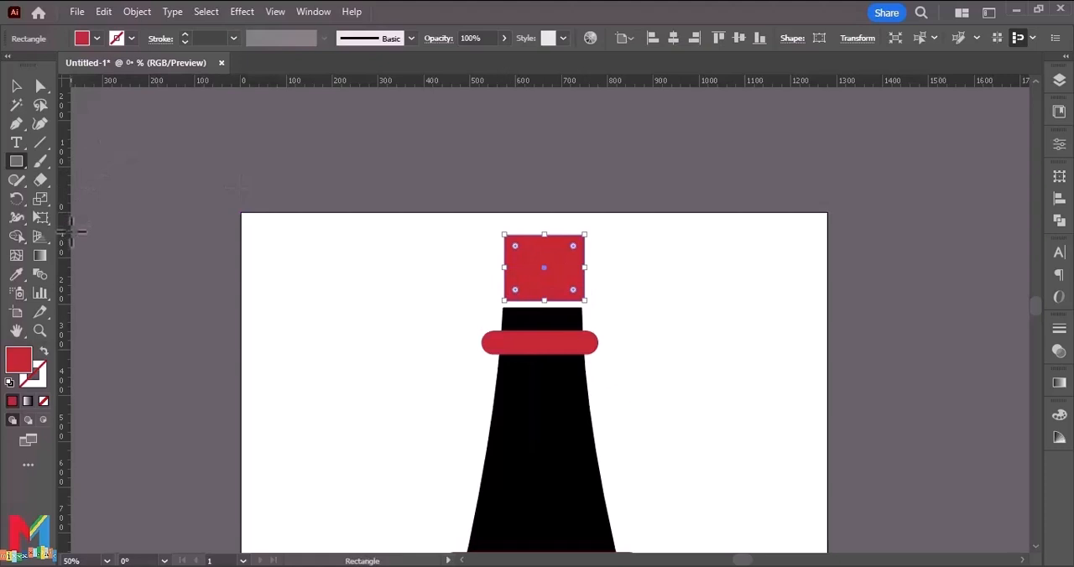
# Widen the red rectangle's top edge on both sides with Perspective Distort to form an upward-flaring trapezoid, and leave it selected.
pyautogui.click(41, 217)
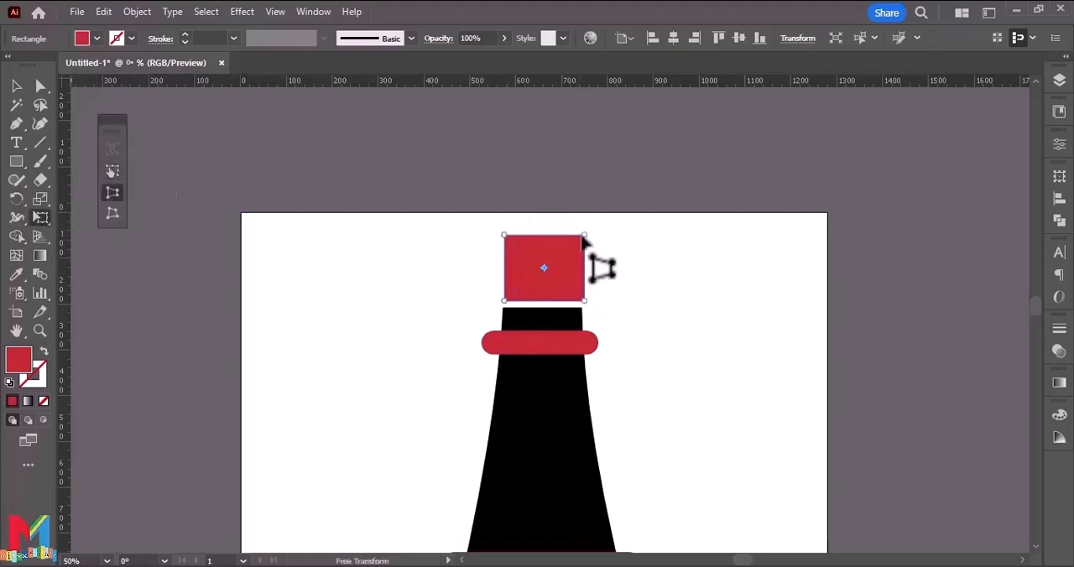
pyautogui.moveTo(585, 238); pyautogui.dragTo(607, 243)
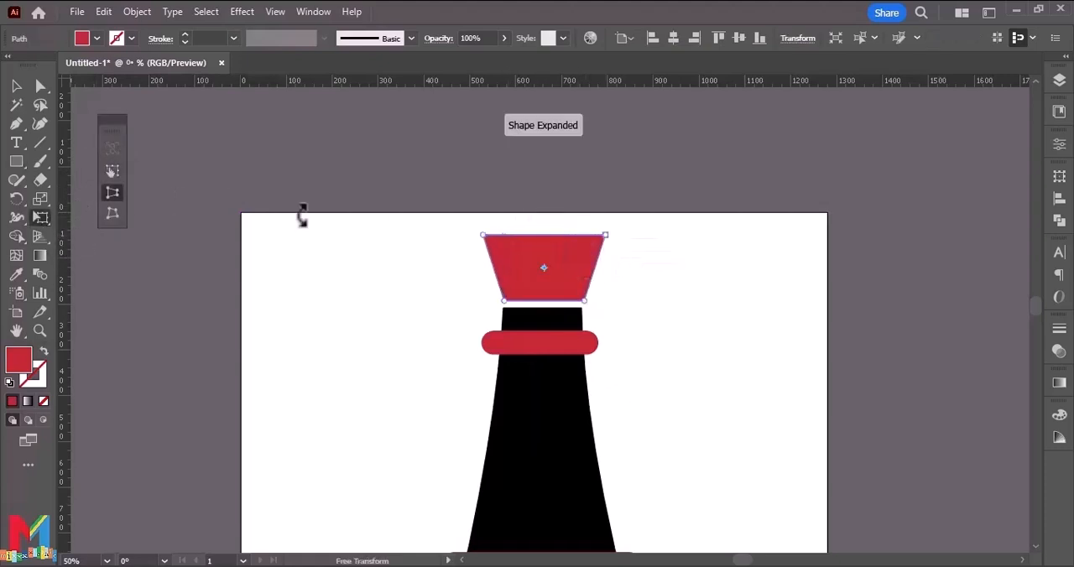
pyautogui.click(16, 86)
pyautogui.click(196, 355)
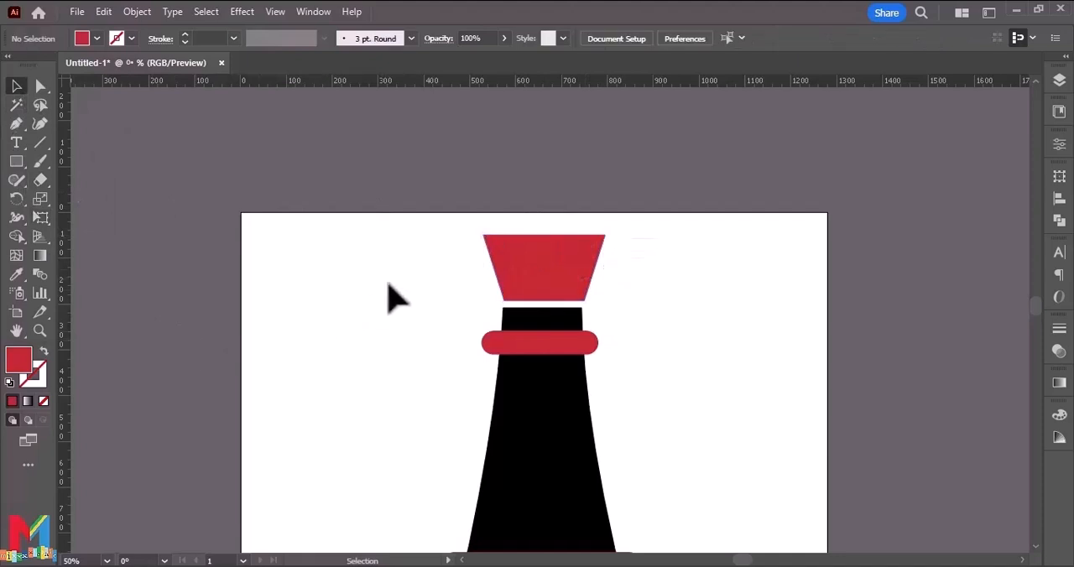
pyautogui.click(521, 266)
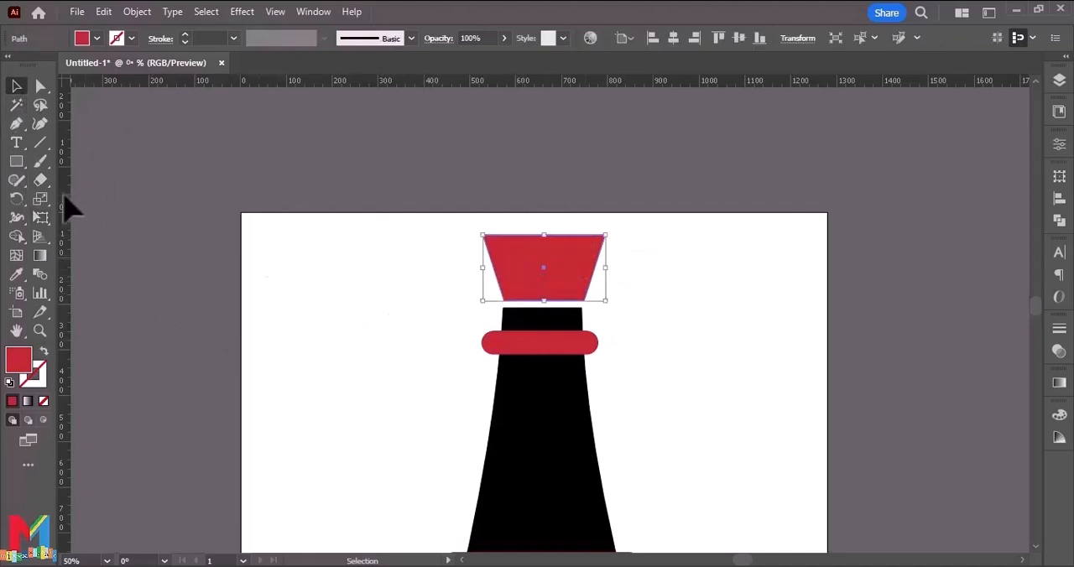
# Reshape the red trapezoid's top edge into a wavy crown with the Curvature tool, with a dip on each side of a central peak.
pyautogui.click(39, 123)
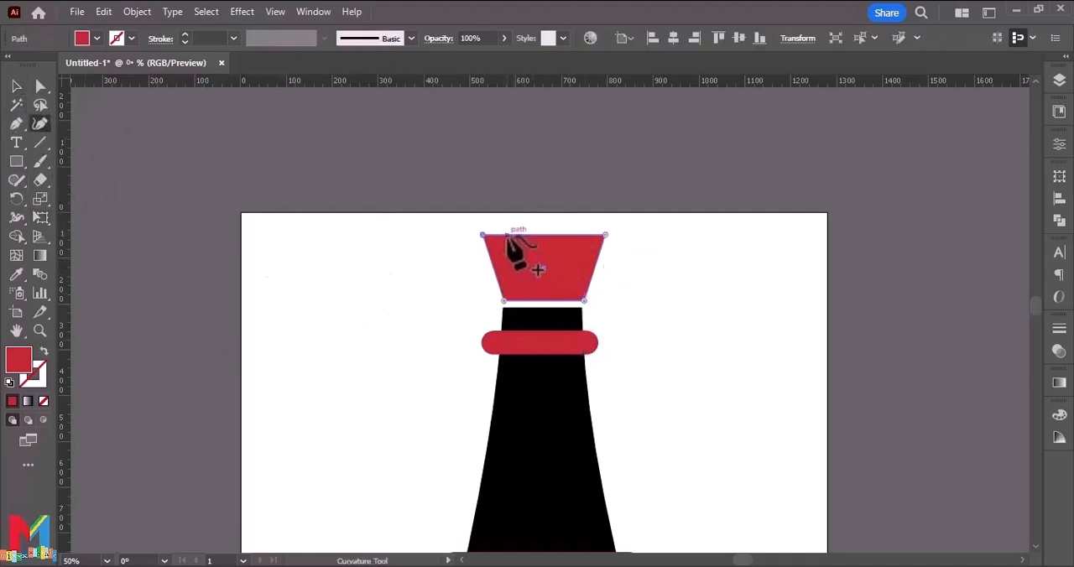
pyautogui.moveTo(507, 236); pyautogui.dragTo(574, 251)
pyautogui.click(537, 254)
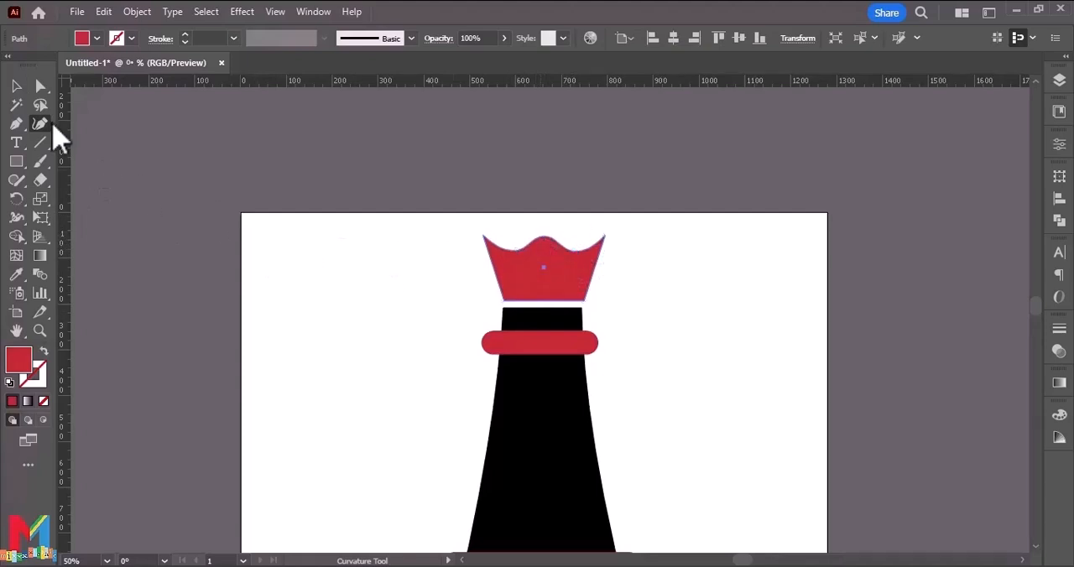
pyautogui.click(16, 86)
pyautogui.click(292, 260)
pyautogui.scroll(1, 447, 296)
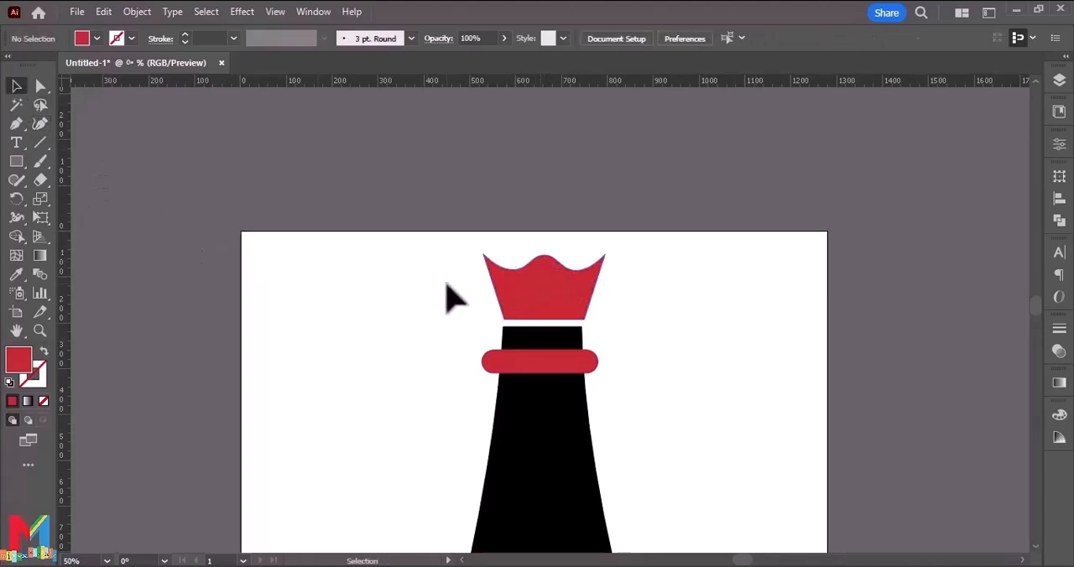
# Draw a small rectangle with rounded upper corners beside the crown and fill it with the body's black using the Eyedropper.
pyautogui.click(16, 161)
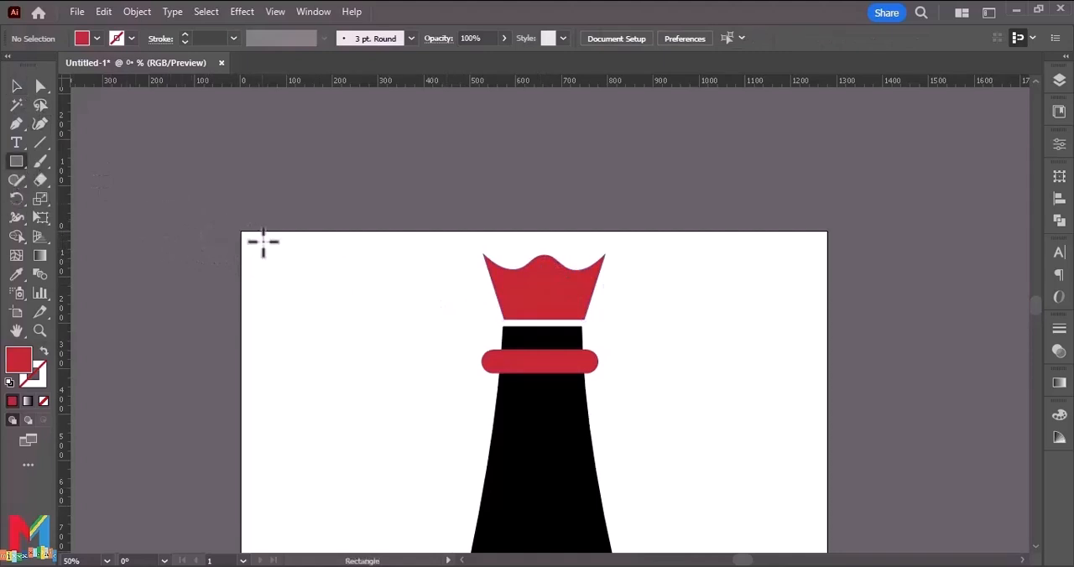
pyautogui.moveTo(304, 260); pyautogui.dragTo(245, 299)
pyautogui.click(40, 85)
pyautogui.moveTo(339, 253); pyautogui.dragTo(262, 278)
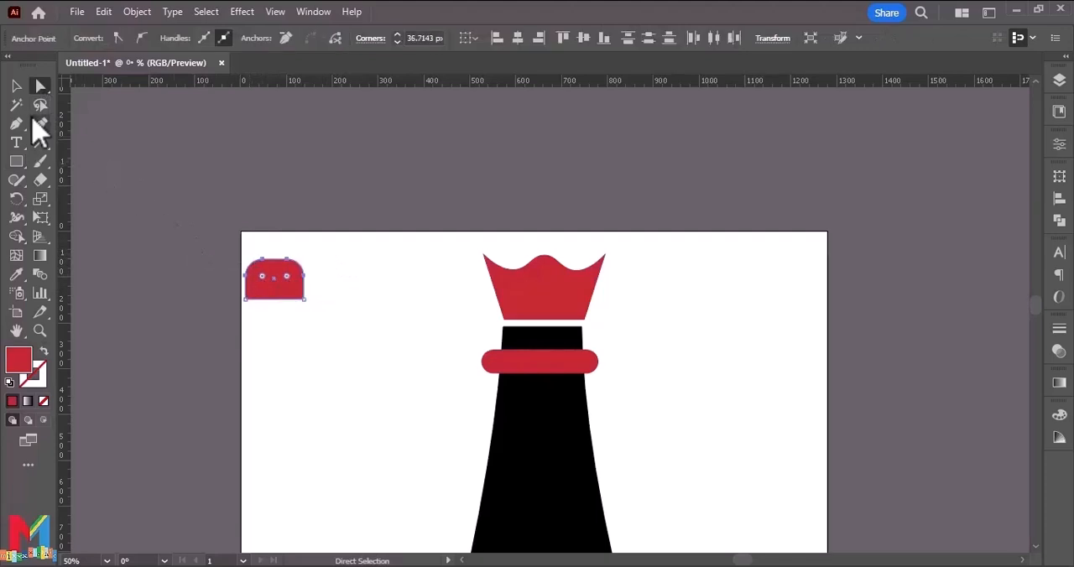
pyautogui.press('v')
pyautogui.click(16, 274)
pyautogui.click(522, 435)
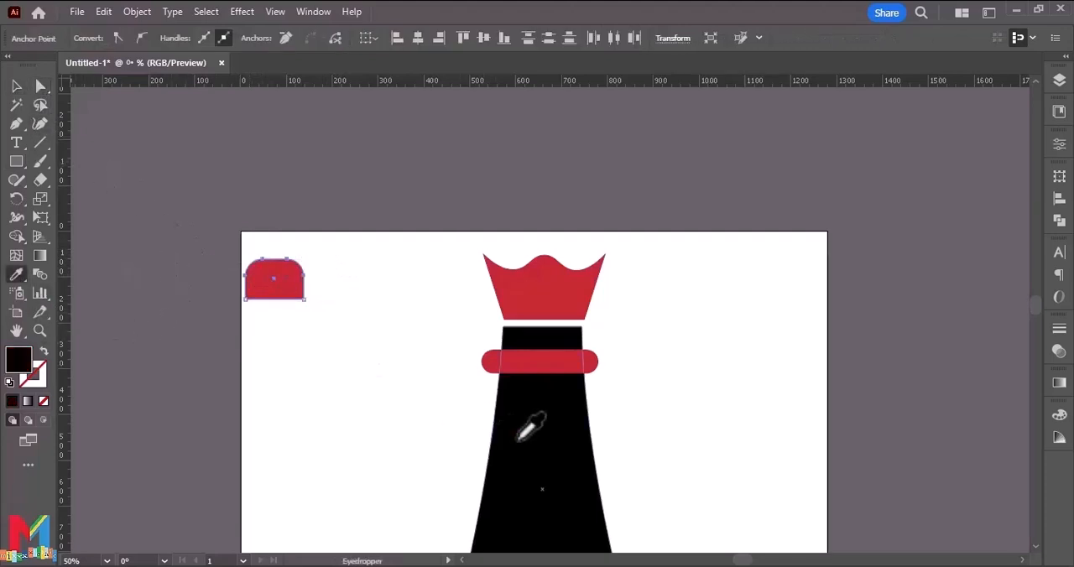
# Place the small black shape over the crown's central peak, raised slightly so it sticks out above the crown.
pyautogui.click(16, 85)
pyautogui.moveTo(274, 282); pyautogui.dragTo(545, 273)
pyautogui.click(683, 308)
pyautogui.click(547, 277)
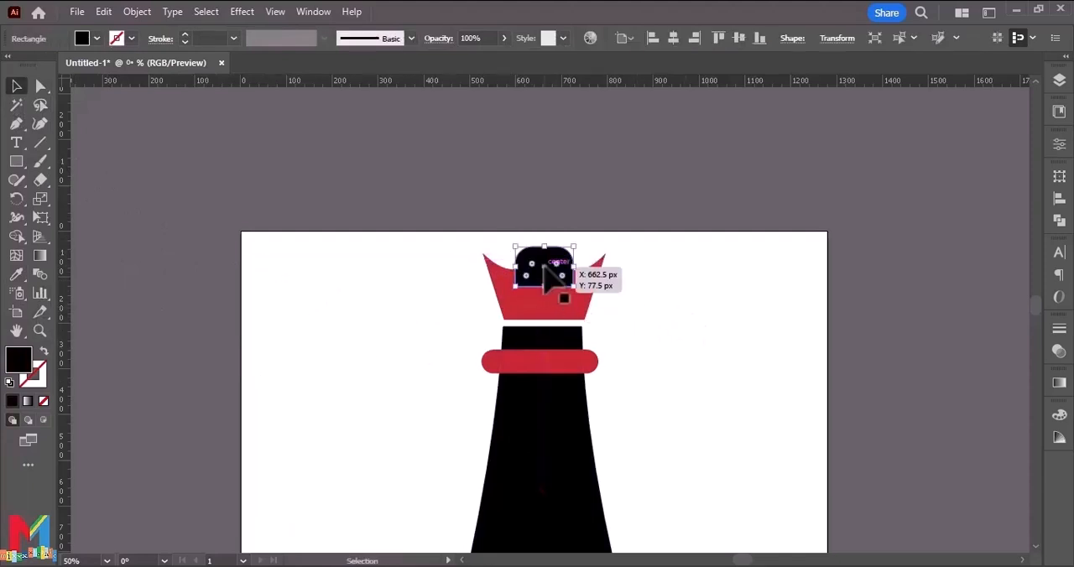
pyautogui.click(646, 297)
pyautogui.click(578, 299)
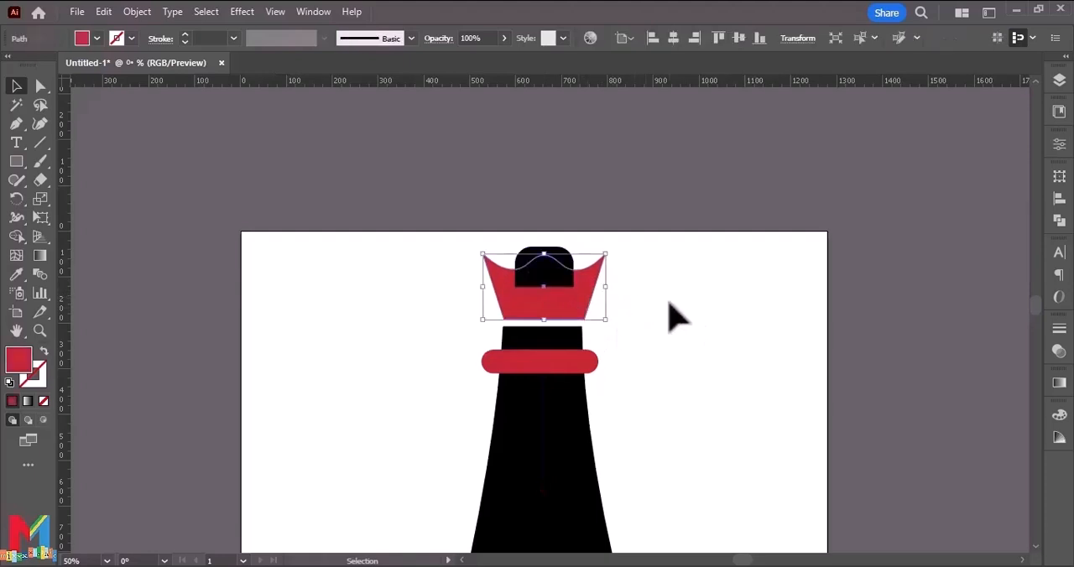
pyautogui.click(669, 302)
pyautogui.moveTo(576, 268)
pyautogui.mouseDown()
pyautogui.moveTo(584, 260)
pyautogui.moveTo(577, 269)
pyautogui.mouseUp()
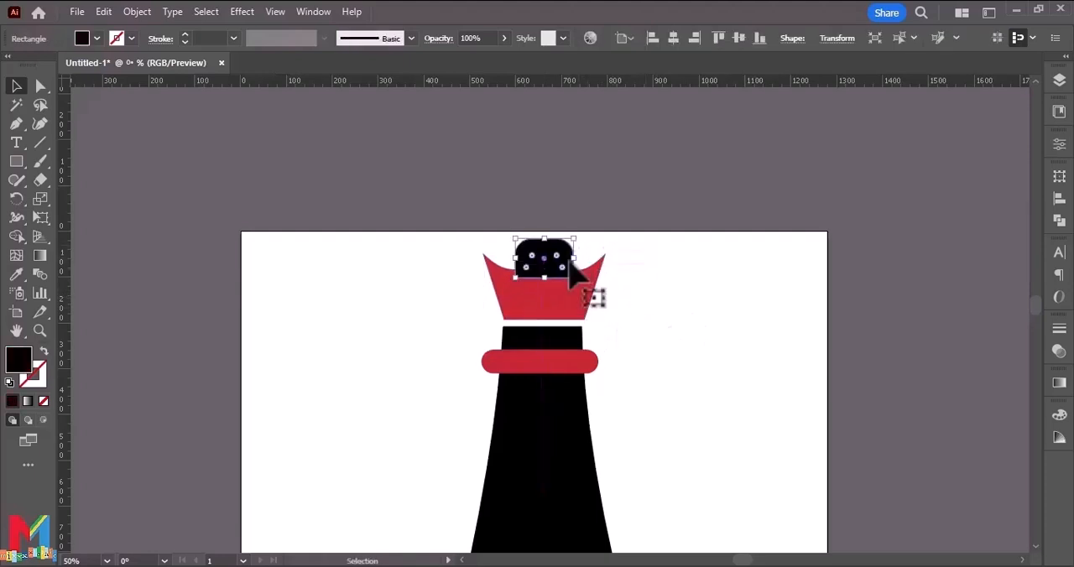
pyautogui.click(671, 339)
# Select all parts of the chess piece and align their horizontal centers.
pyautogui.hotkey('ctrl', '-')
pyautogui.hotkey('ctrl', '-')
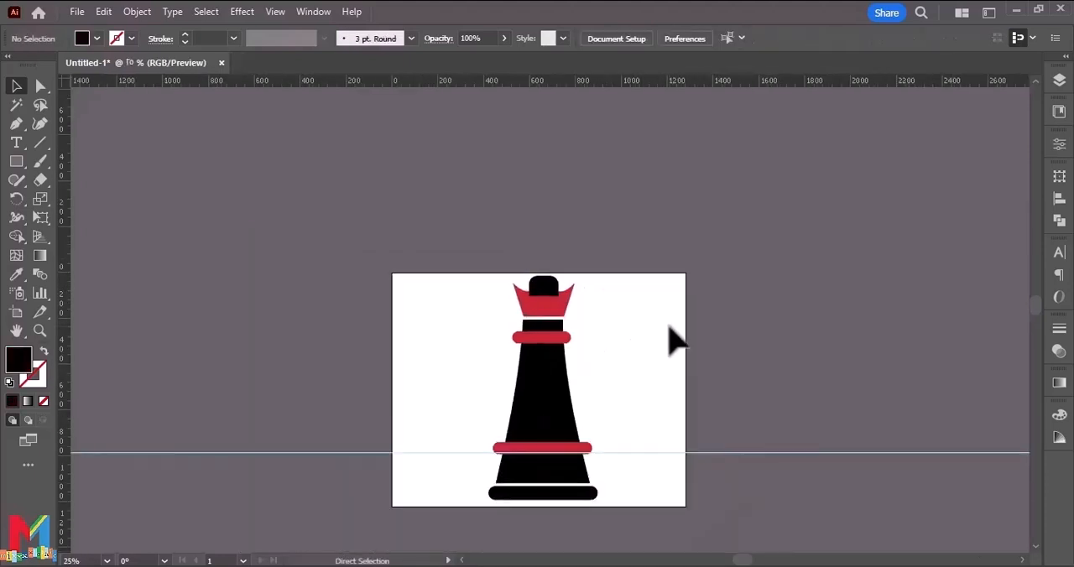
pyautogui.scroll(-1, 674, 340)
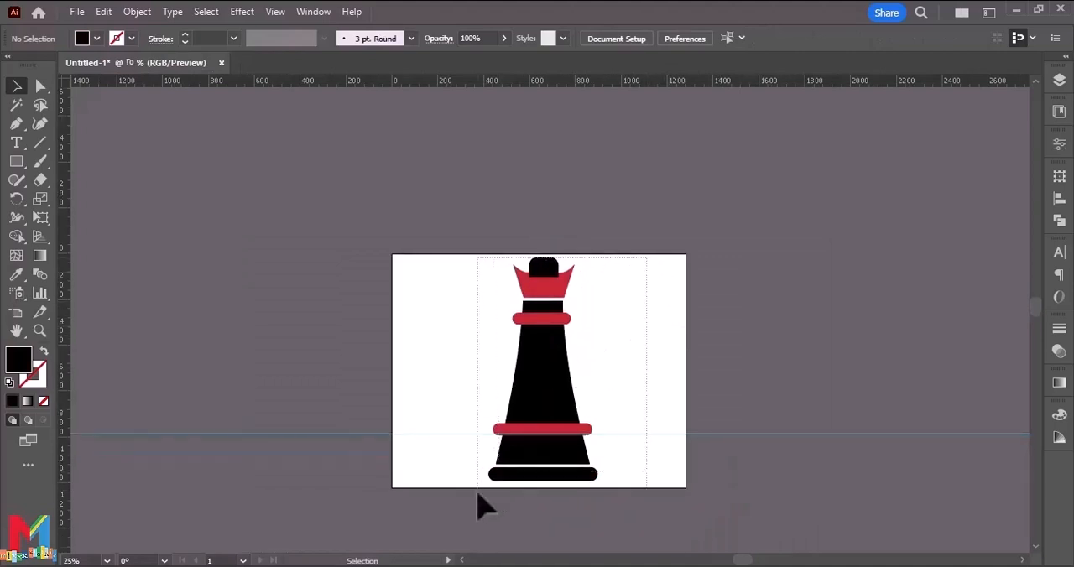
pyautogui.moveTo(483, 506); pyautogui.dragTo(608, 254)
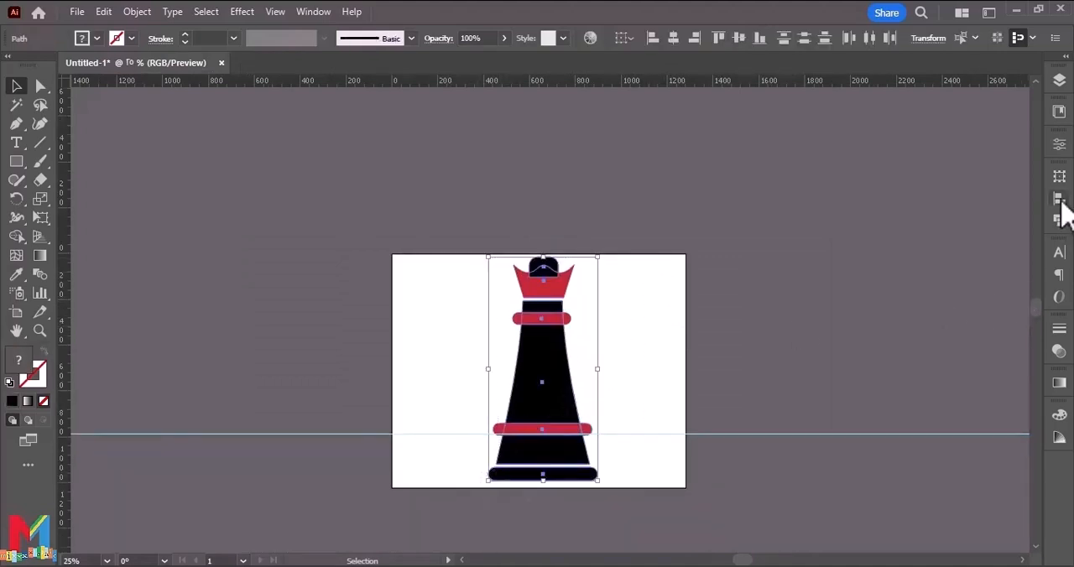
pyautogui.click(1060, 199)
pyautogui.click(897, 211)
pyautogui.click(761, 316)
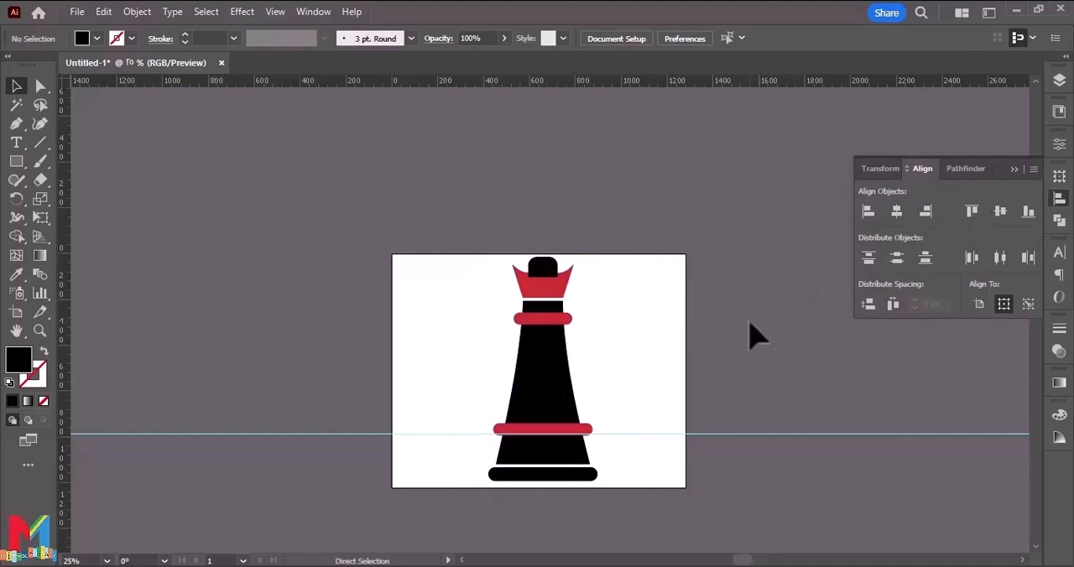
# Create an 8 px offset path around the lower red band with miter joins.
pyautogui.hotkey('ctrl', '=')
pyautogui.scroll(-3, 759, 336)
pyautogui.click(572, 399)
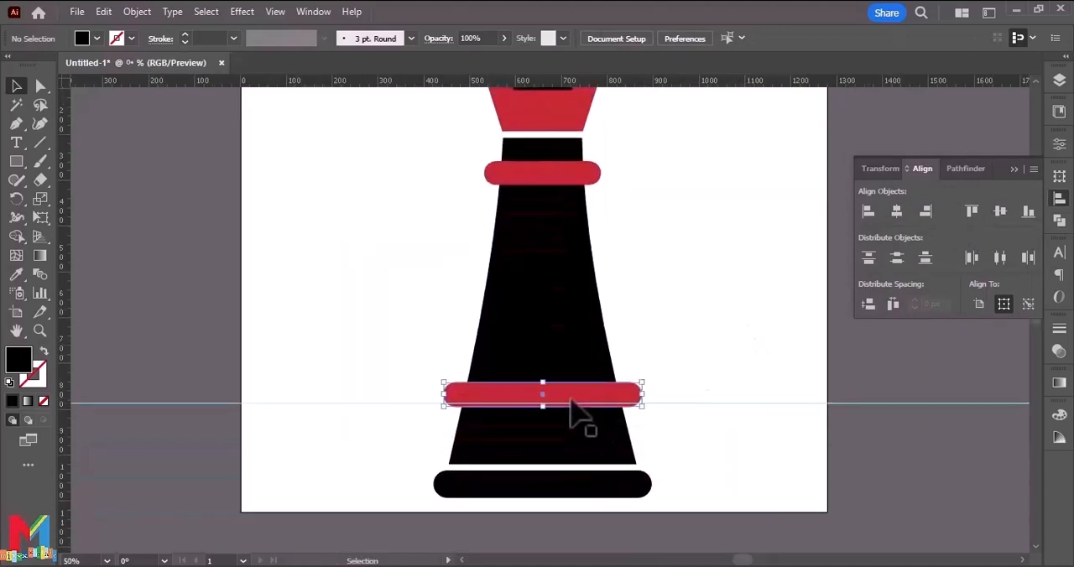
pyautogui.click(137, 12)
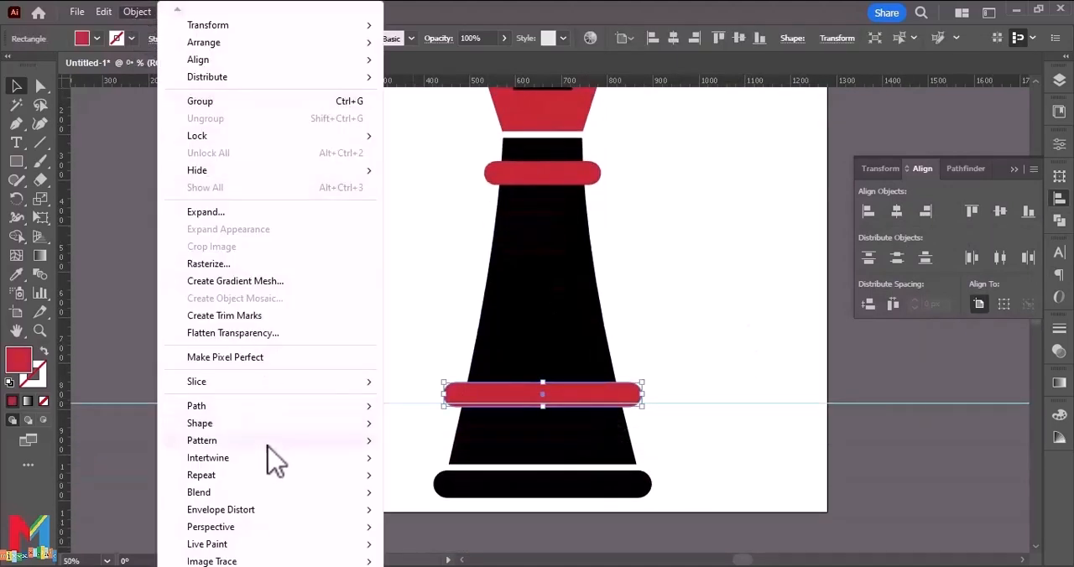
pyautogui.moveTo(265, 409)
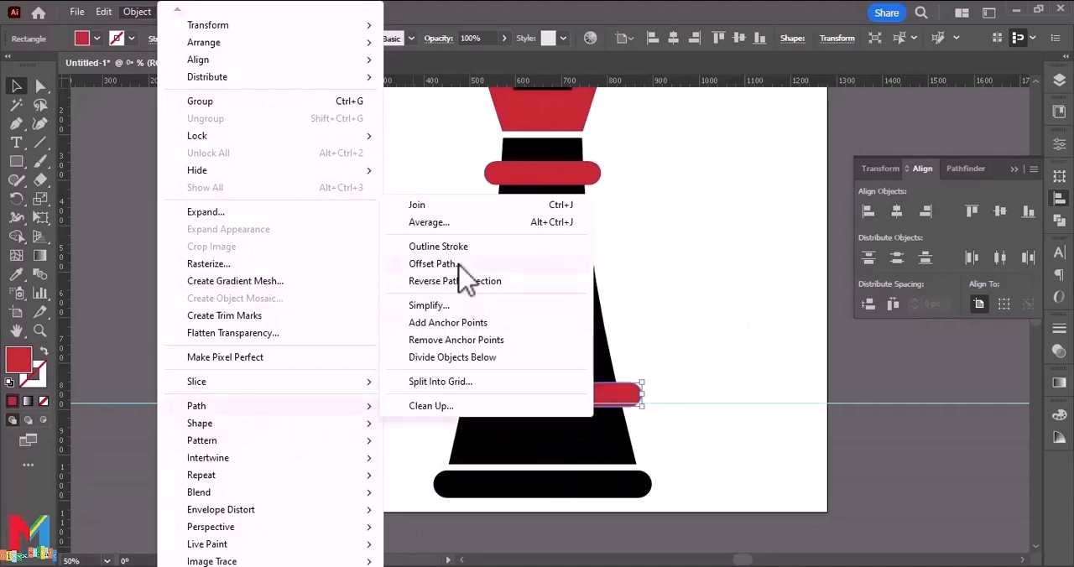
pyautogui.click(433, 263)
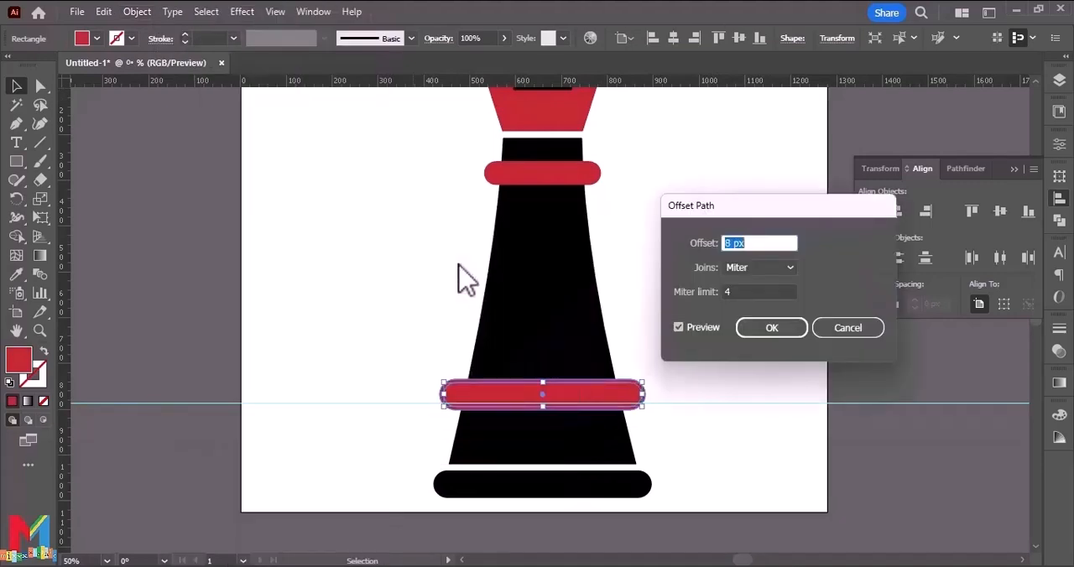
pyautogui.click(767, 329)
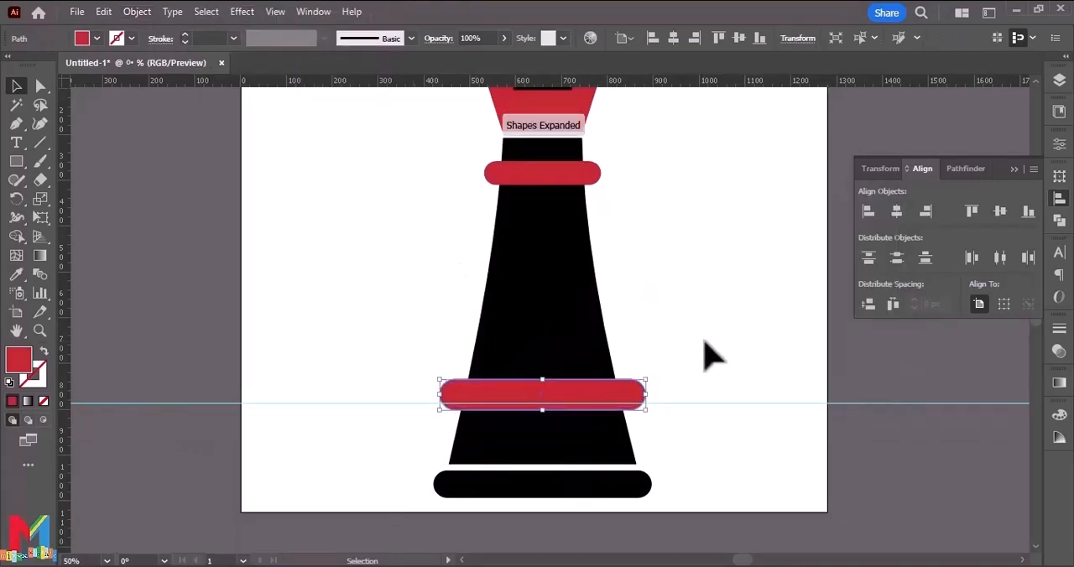
# Divide the black body, the lower red band and the band's offset path along their overlaps with Pathfinder Divide.
pyautogui.moveTo(705, 344); pyautogui.dragTo(413, 444)
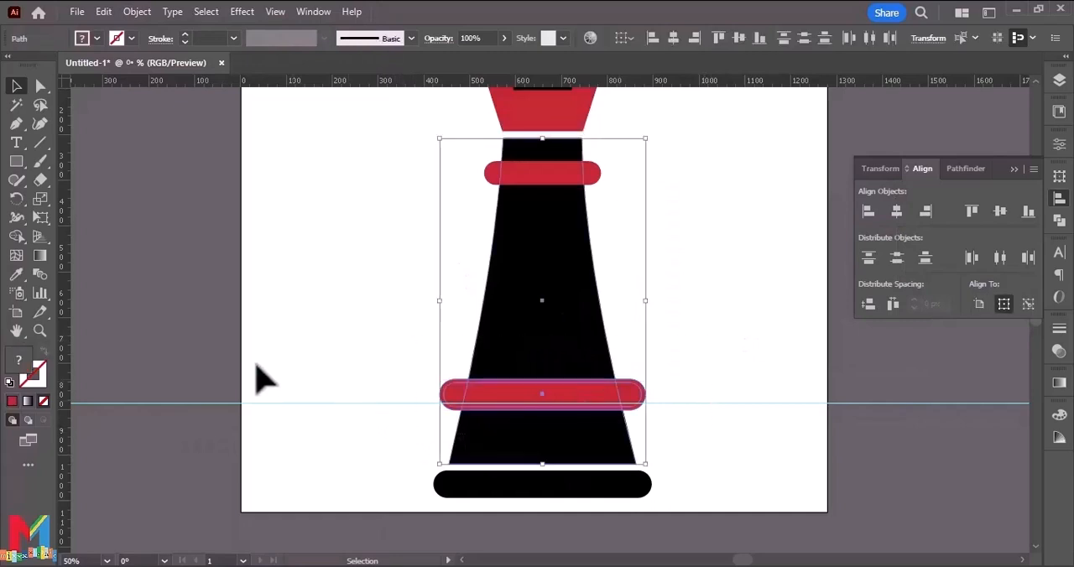
pyautogui.click(17, 237)
pyautogui.press('v')
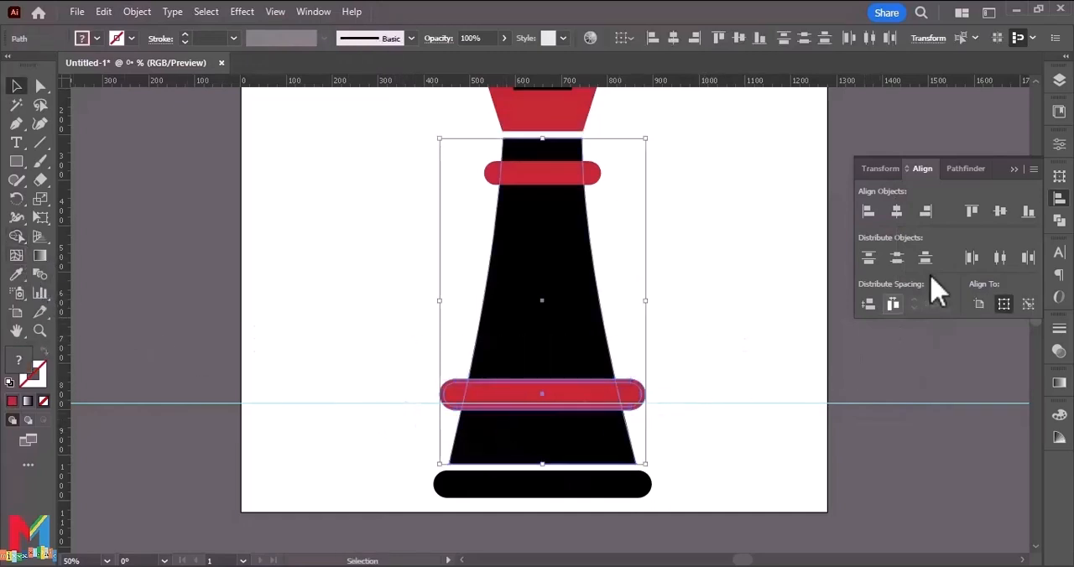
pyautogui.click(972, 169)
pyautogui.click(878, 252)
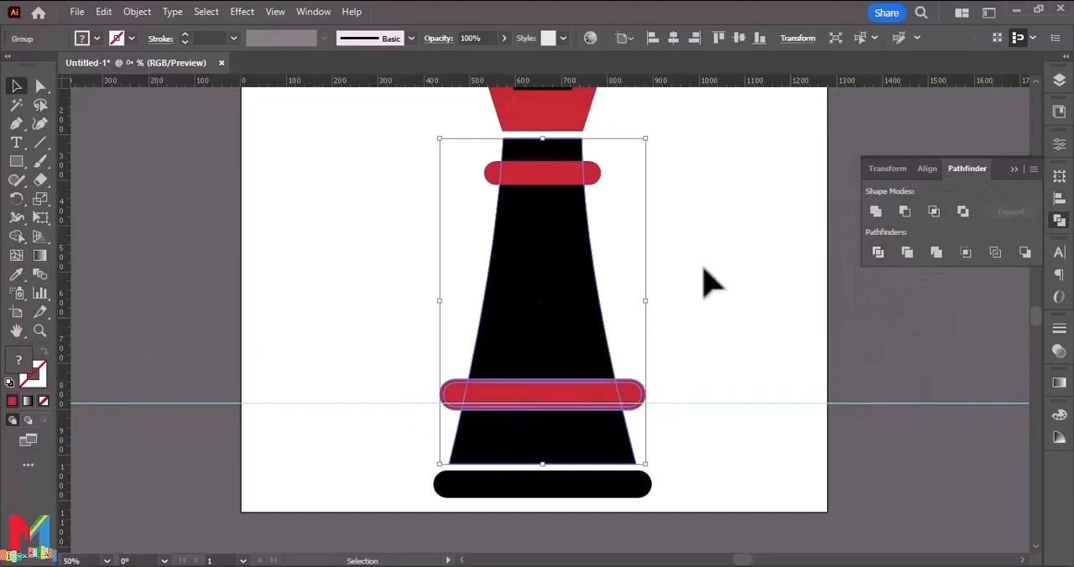
# Delete the offset ring around the lower red band with Shape Builder to leave white gaps between band and body, and deselect.
pyautogui.click(16, 237)
pyautogui.hotkey('ctrl', '+')
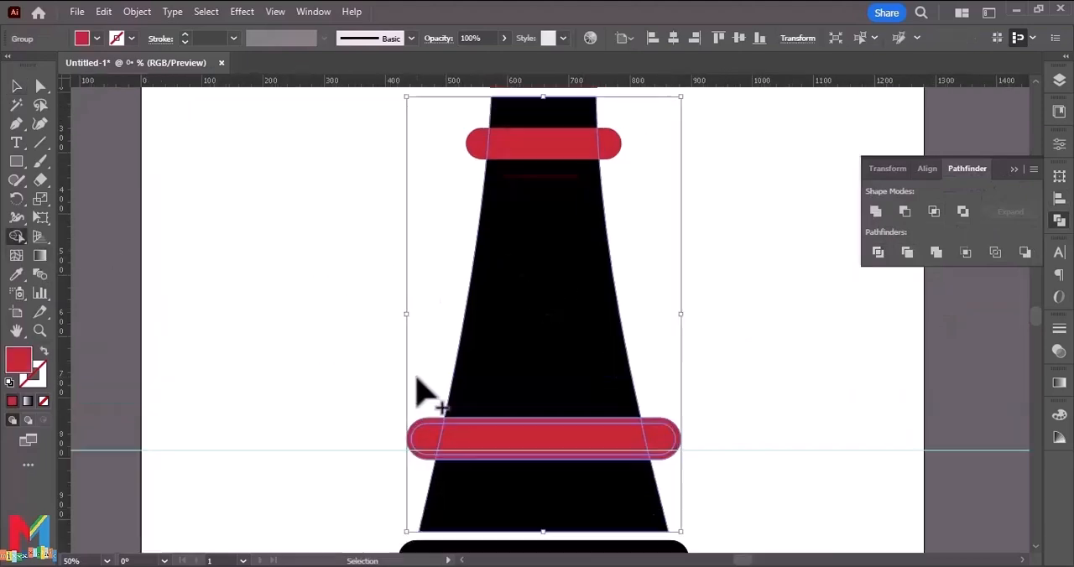
pyautogui.scroll(-3, 403, 440)
pyautogui.press('alt')
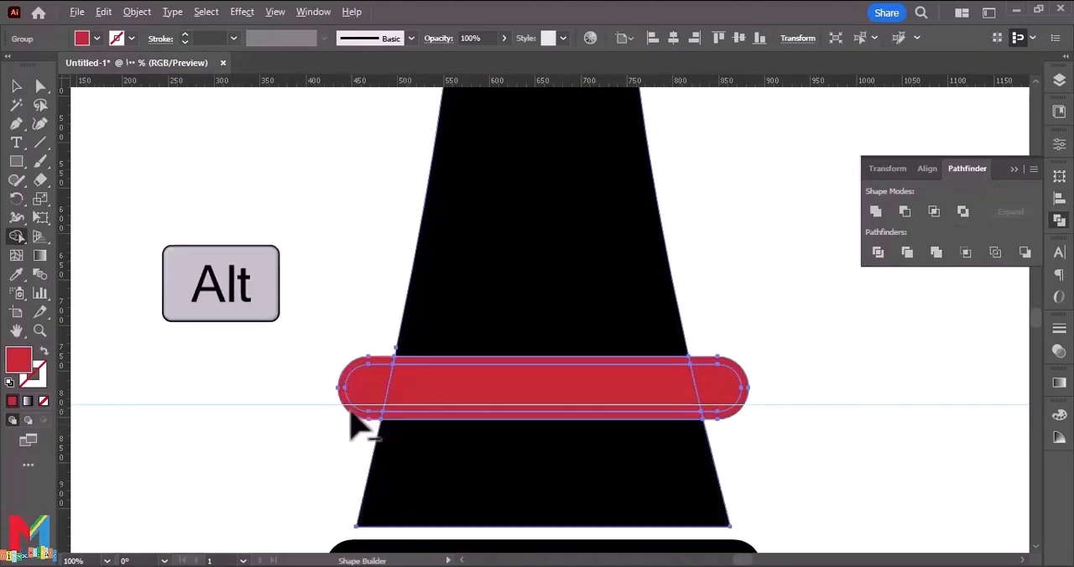
pyautogui.keyDown('alt'); pyautogui.click(412, 420); pyautogui.keyUp('alt')
pyautogui.keyDown('alt'); pyautogui.click(735, 417); pyautogui.keyUp('alt')
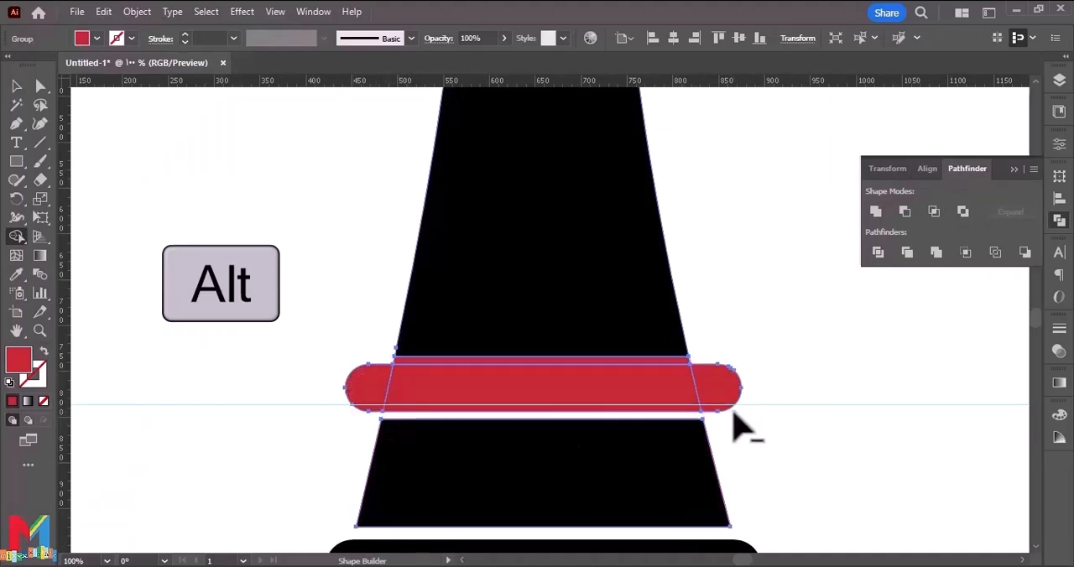
pyautogui.keyDown('alt'); pyautogui.click(658, 361); pyautogui.keyUp('alt')
pyautogui.scroll(5, 646, 386)
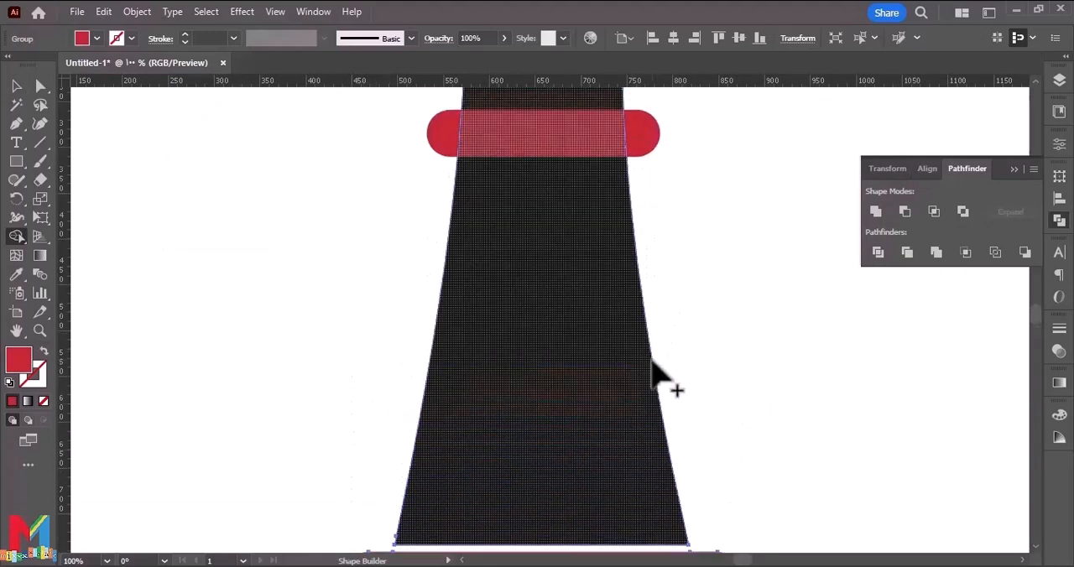
pyautogui.click(15, 85)
pyautogui.click(188, 211)
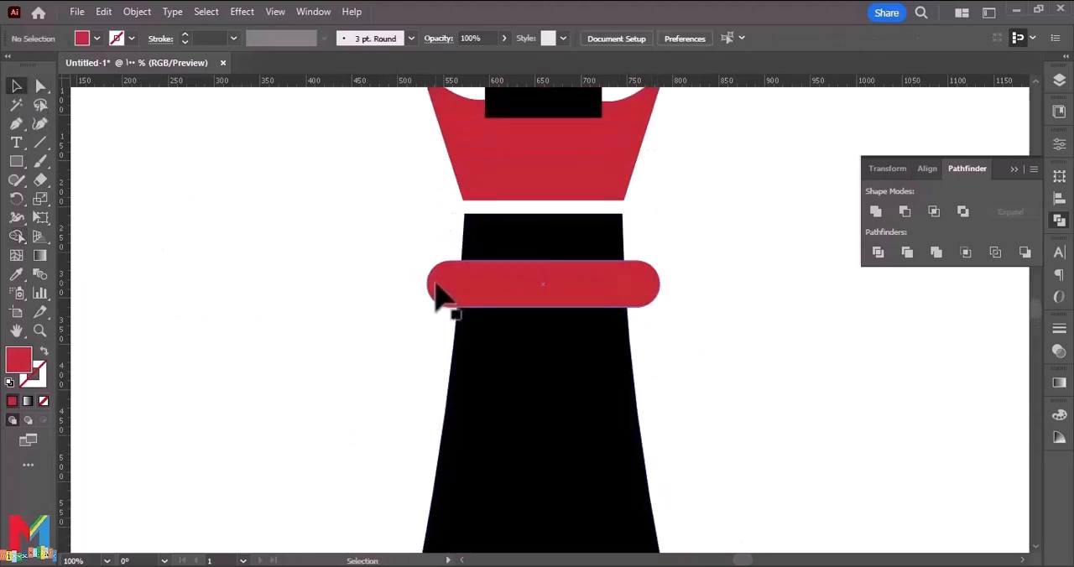
# Create a slightly larger offset path around the upper red band.
pyautogui.click(439, 289)
pyautogui.click(137, 11)
pyautogui.moveTo(254, 408)
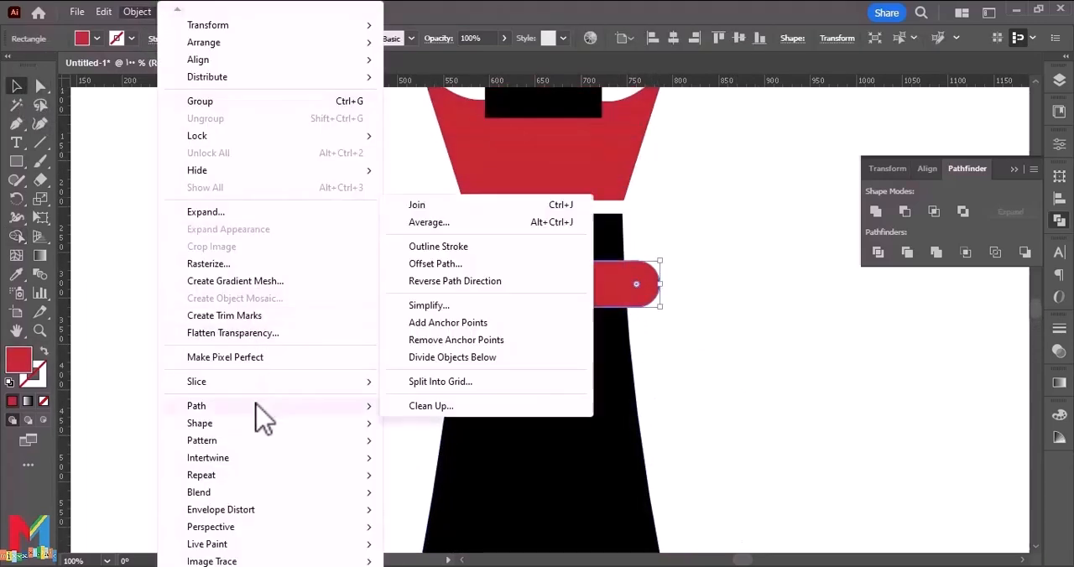
pyautogui.click(487, 283)
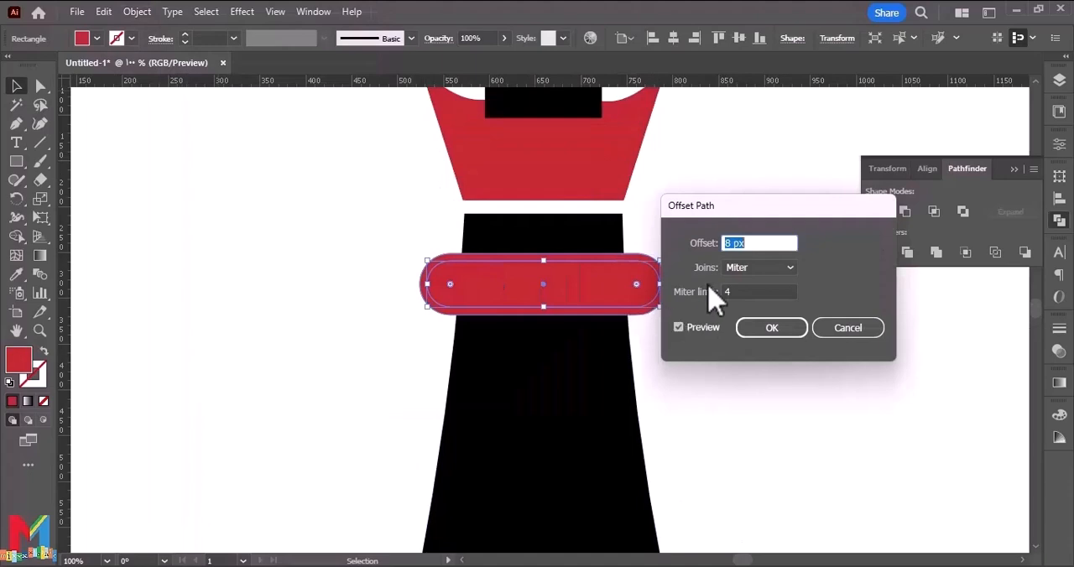
pyautogui.click(767, 329)
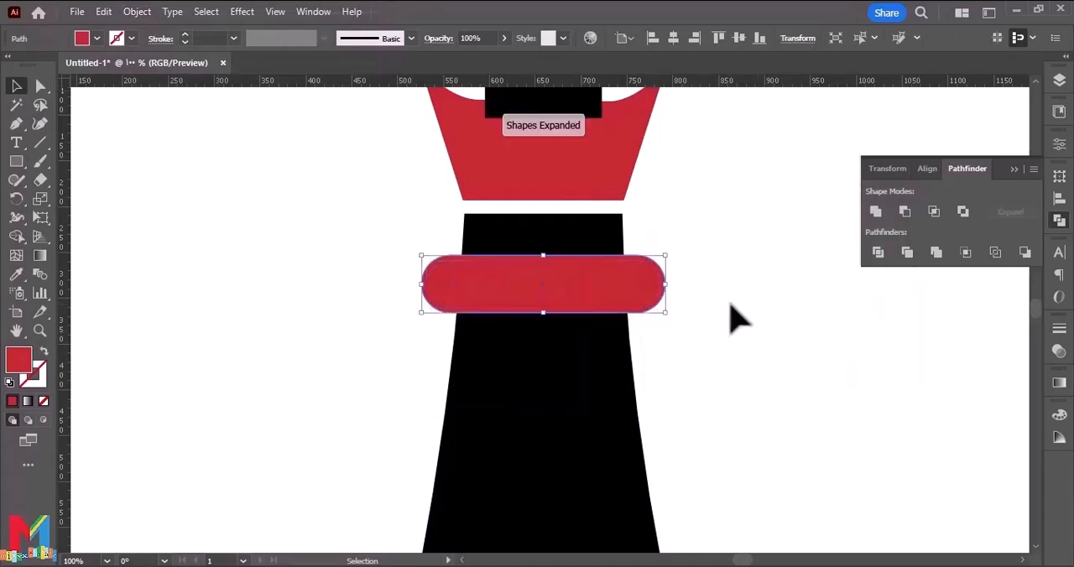
# Divide the upper red band, its offset and the body, and delete the offset ring with Shape Builder to leave white gaps.
pyautogui.moveTo(732, 267); pyautogui.dragTo(373, 356)
pyautogui.click(878, 253)
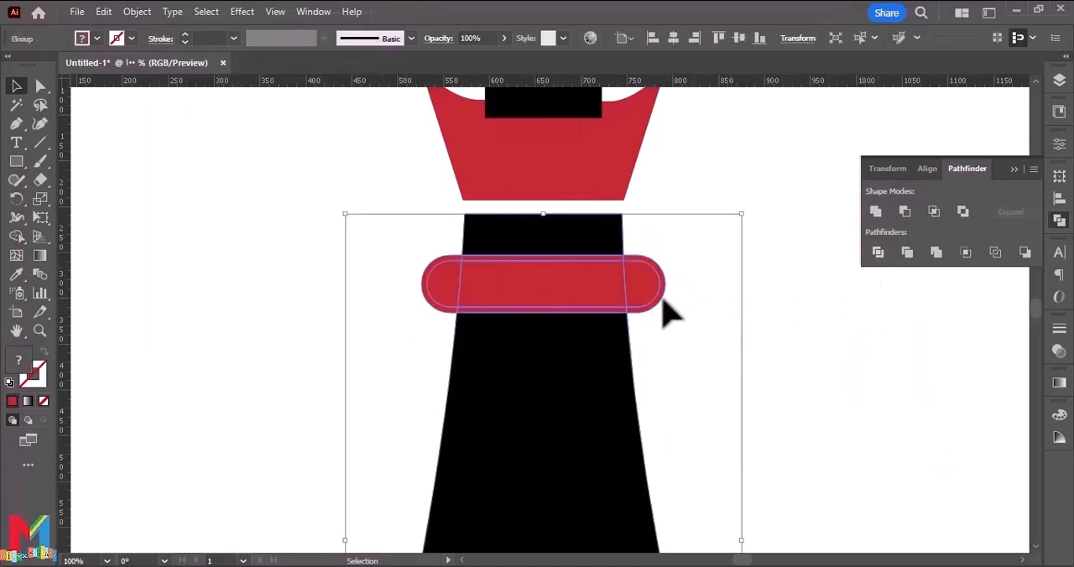
pyautogui.click(16, 236)
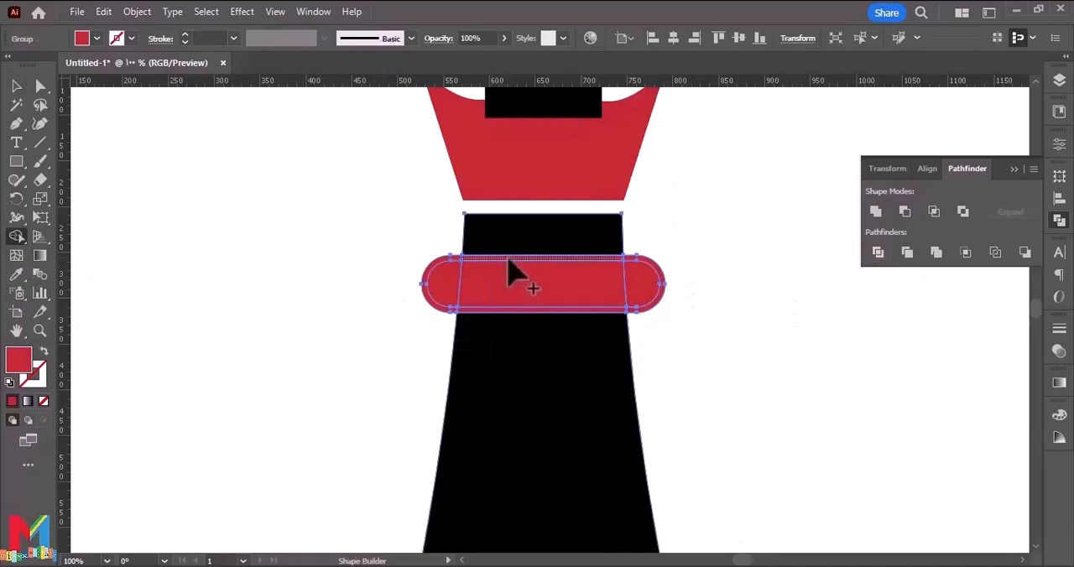
pyautogui.keyDown('alt'); pyautogui.click(507, 257); pyautogui.keyUp('alt')
pyautogui.keyDown('alt'); pyautogui.click(433, 261); pyautogui.keyUp('alt')
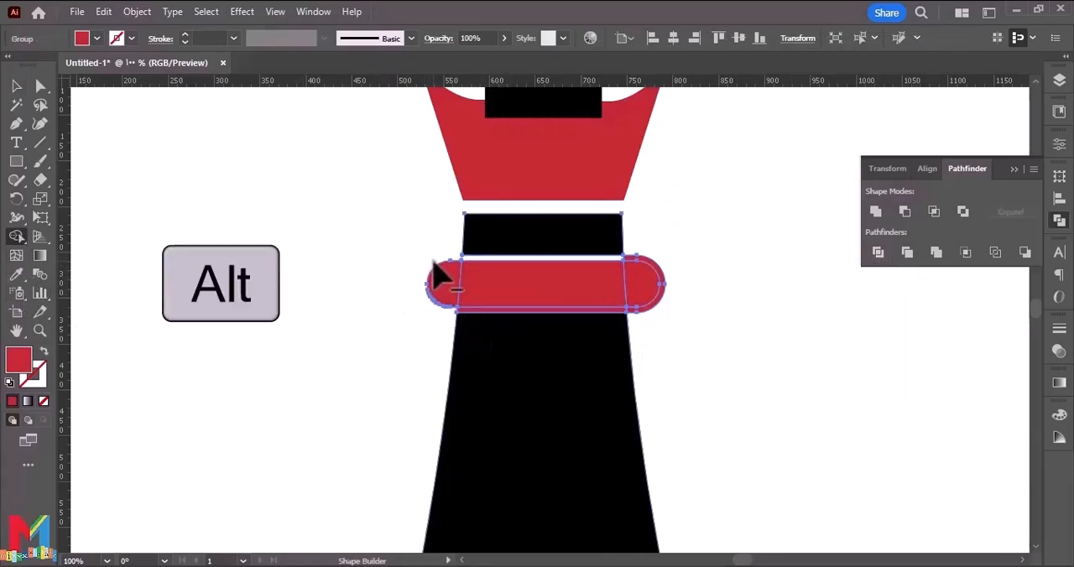
pyautogui.keyDown('alt'); pyautogui.click(481, 311); pyautogui.keyUp('alt')
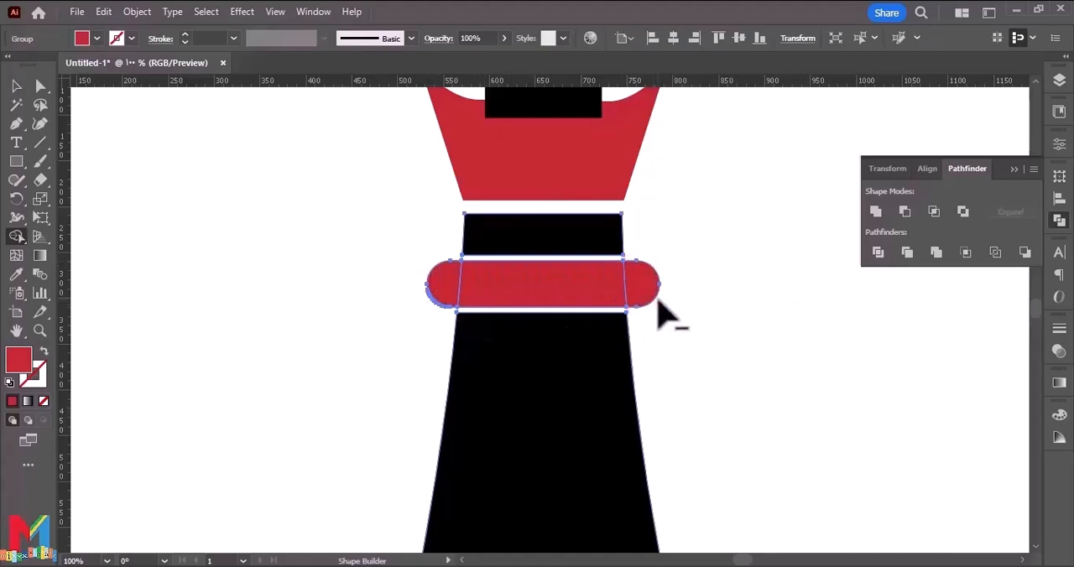
pyautogui.scroll(3, 659, 313)
pyautogui.click(20, 91)
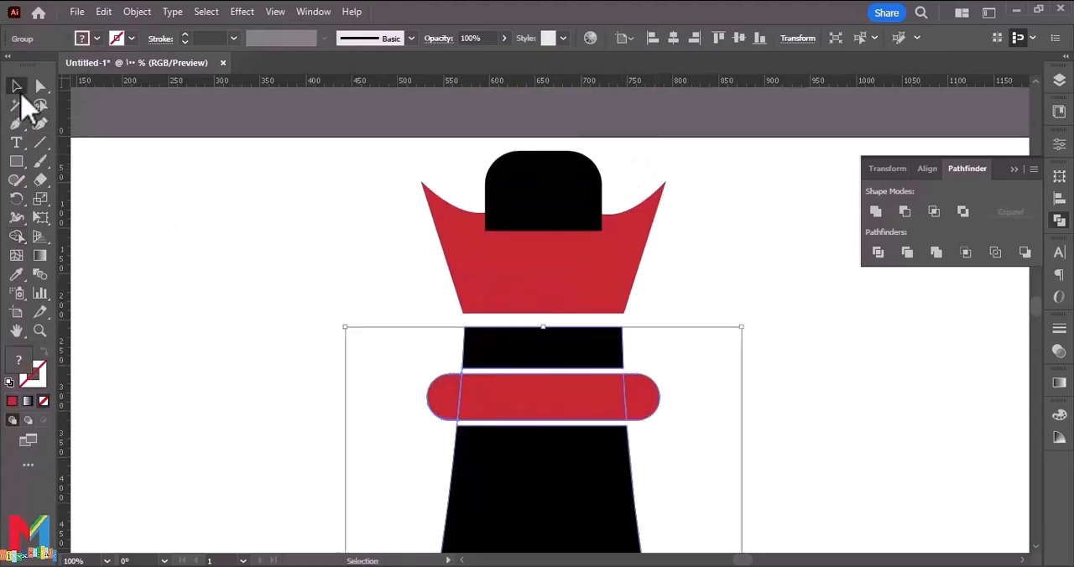
pyautogui.click(214, 222)
# Send the black cap behind the red crown so the crown's wavy edge overlaps it, and deselect.
pyautogui.click(595, 220)
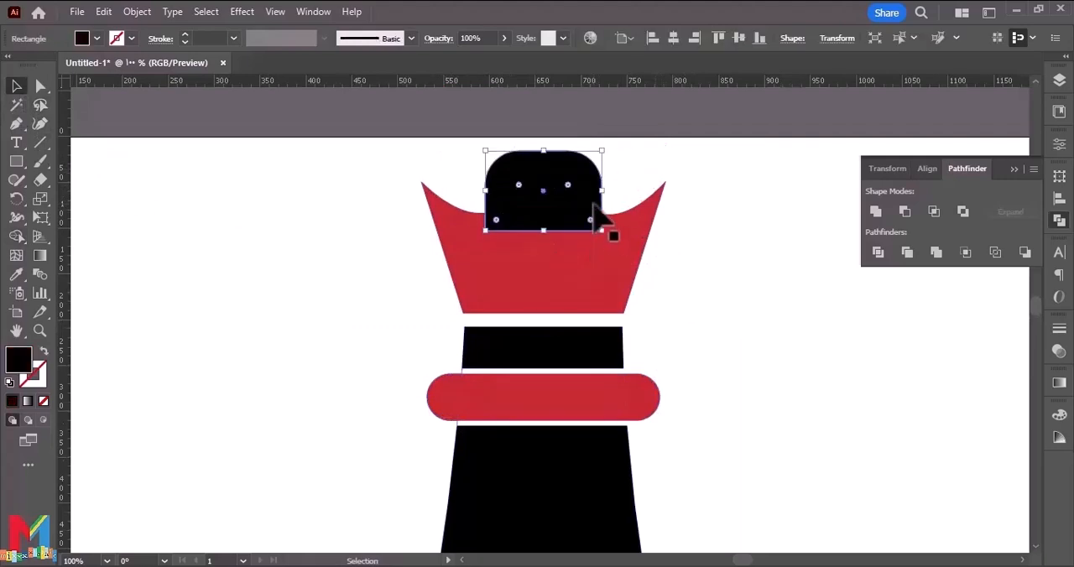
pyautogui.rightClick(588, 223)
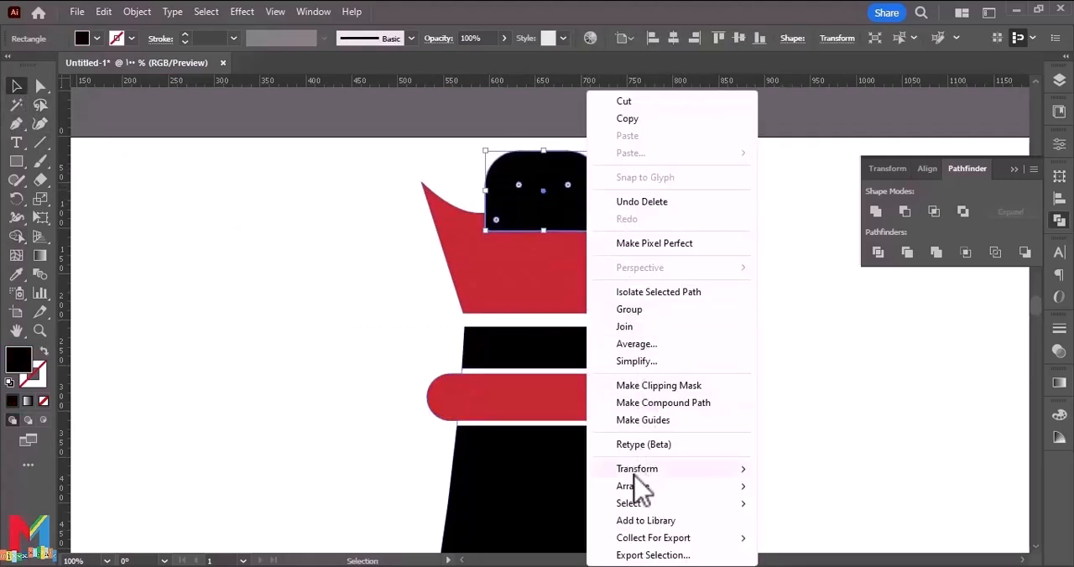
pyautogui.moveTo(646, 486)
pyautogui.click(793, 538)
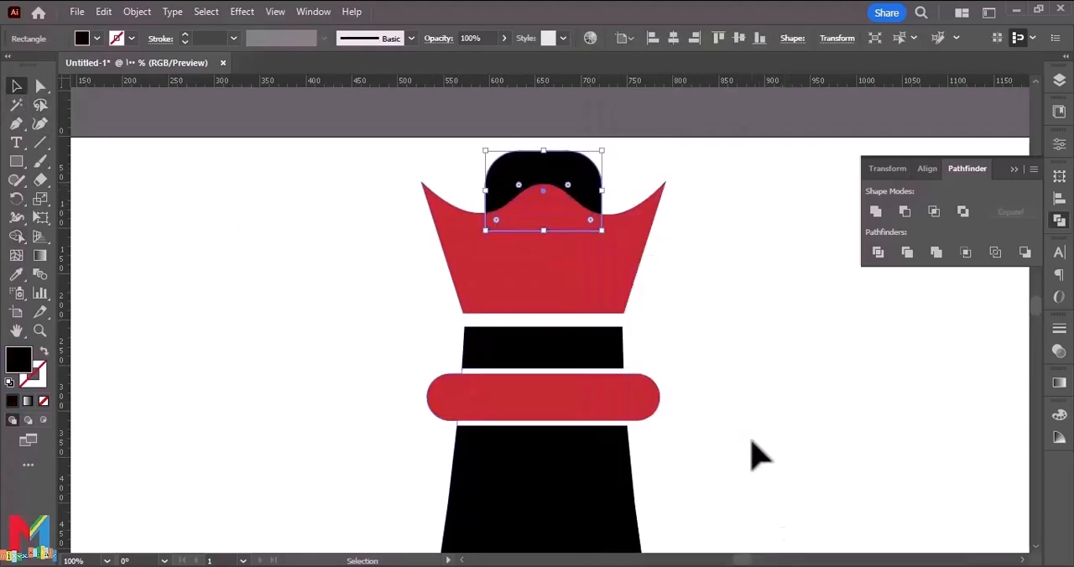
pyautogui.click(739, 428)
# Create a 6 px offset path around the red crown with mitered joins.
pyautogui.click(579, 261)
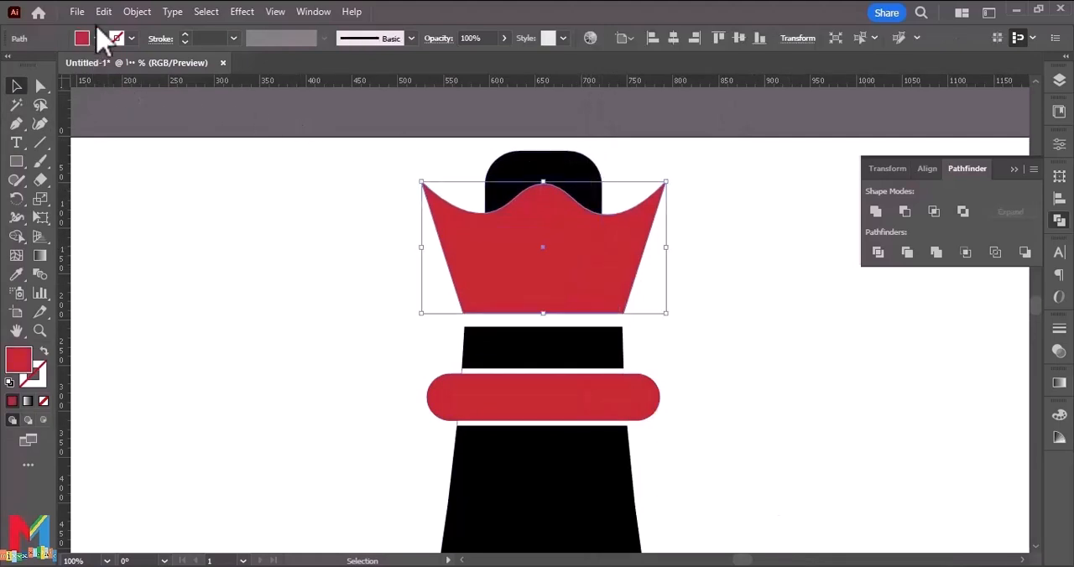
pyautogui.click(136, 12)
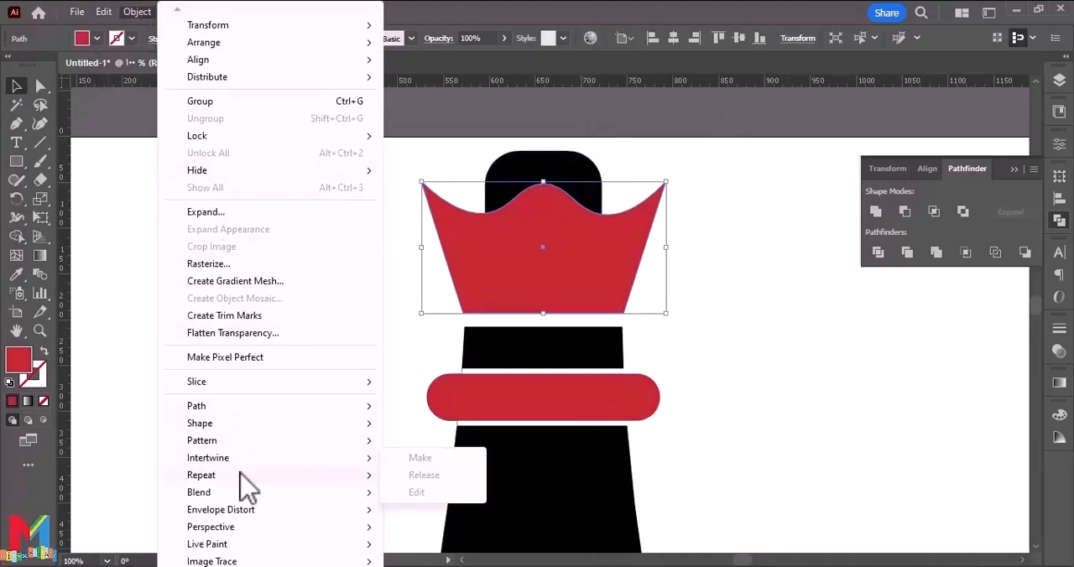
pyautogui.moveTo(251, 406)
pyautogui.click(445, 266)
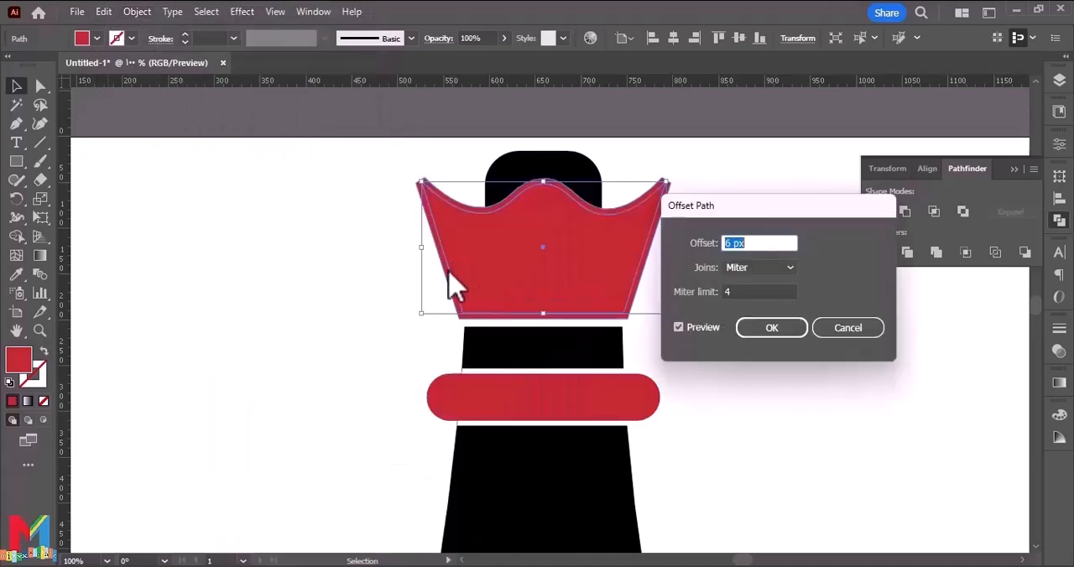
pyautogui.click(760, 329)
# Divide the cap, crown and crown offset with Pathfinder, and delete the offset ring with Shape Builder to leave a white gap.
pyautogui.moveTo(712, 264); pyautogui.dragTo(427, 233)
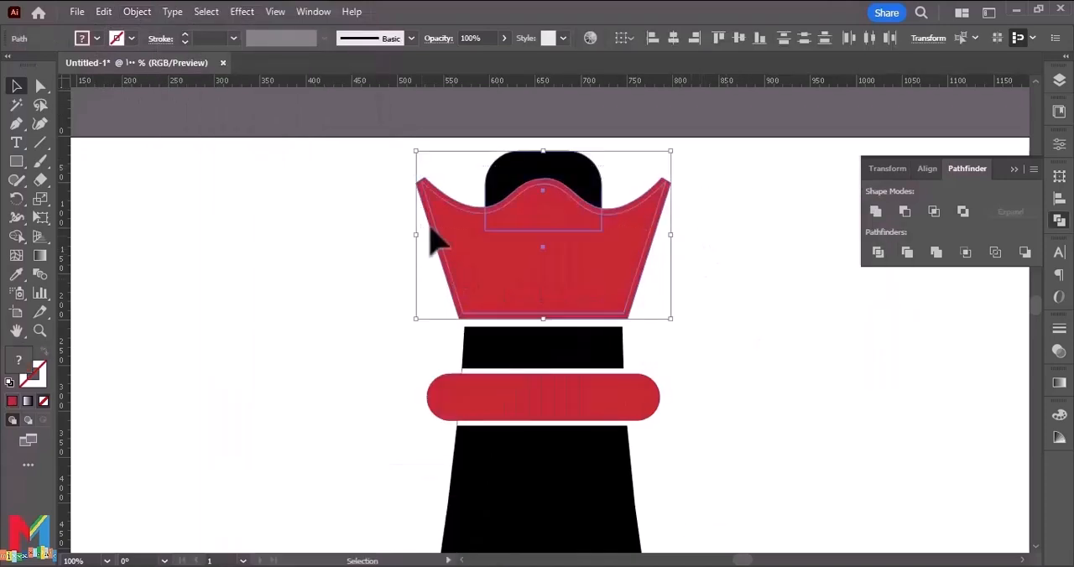
pyautogui.click(879, 256)
pyautogui.hotkey('shift', 'm')
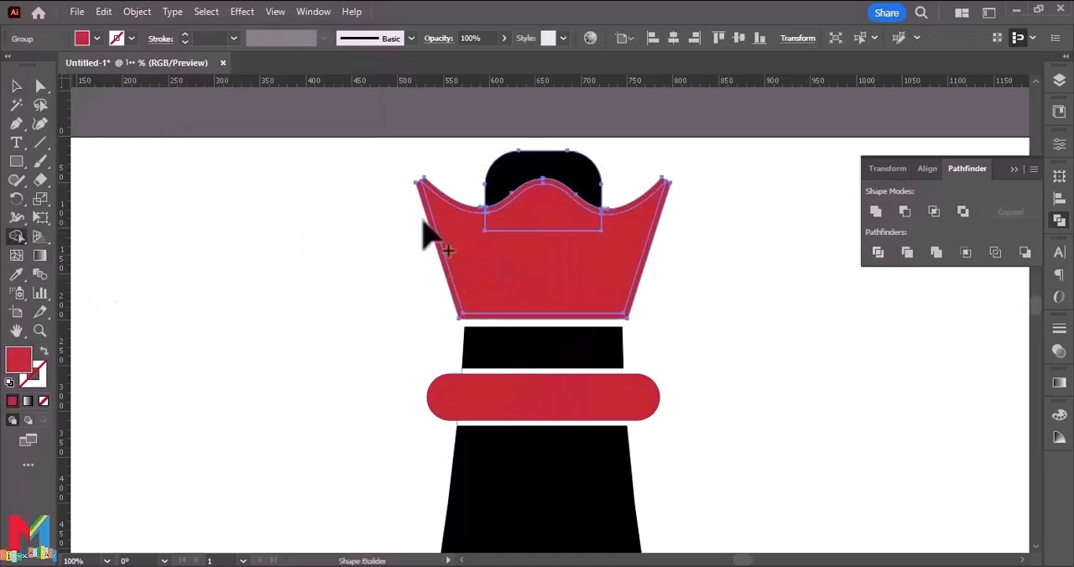
pyautogui.press('alt')
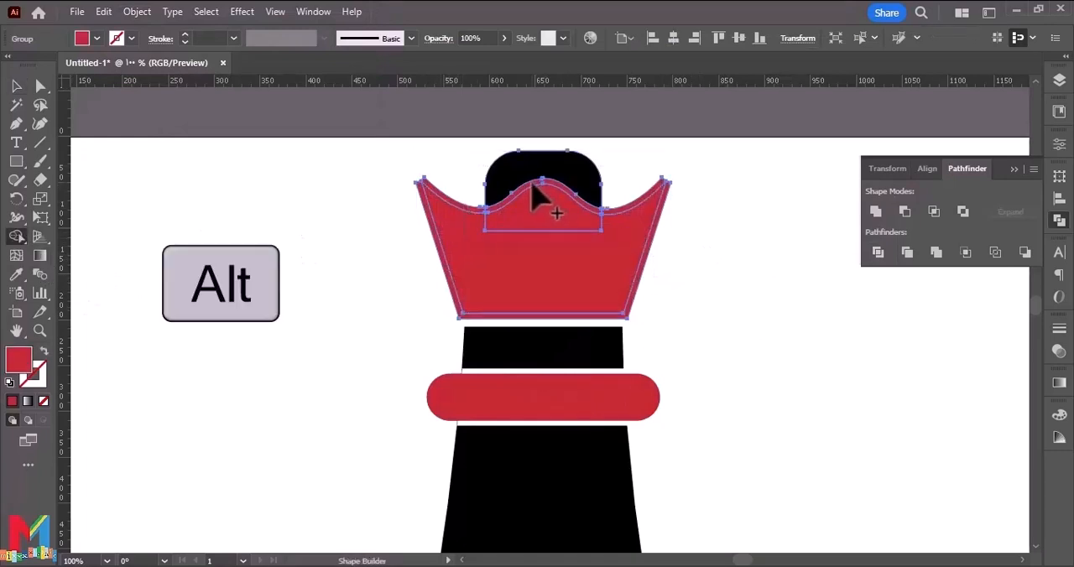
pyautogui.keyDown('alt'); pyautogui.click(532, 186); pyautogui.keyUp('alt')
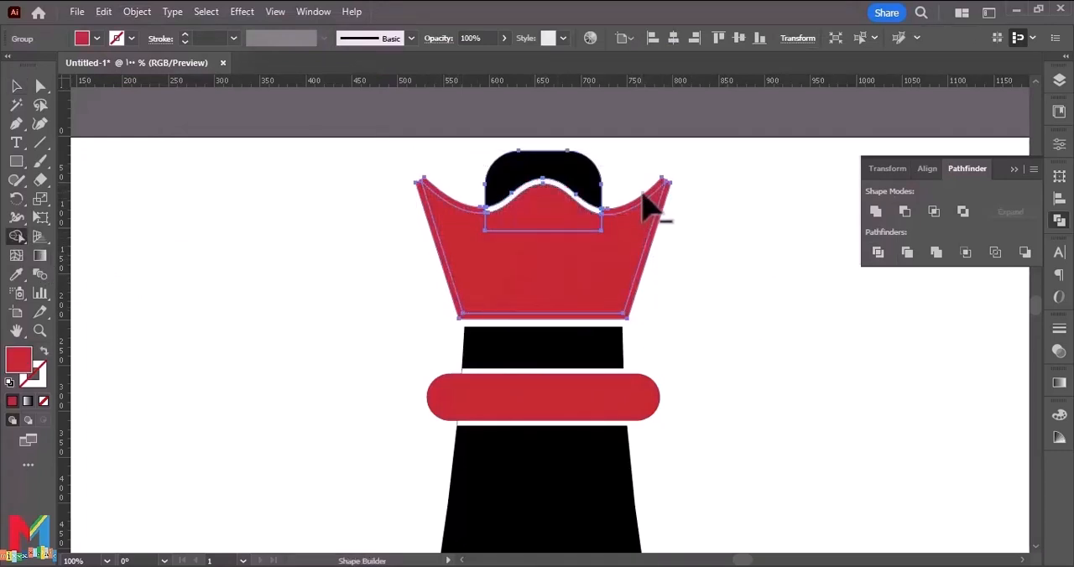
pyautogui.keyDown('alt'); pyautogui.click(599, 210); pyautogui.keyUp('alt')
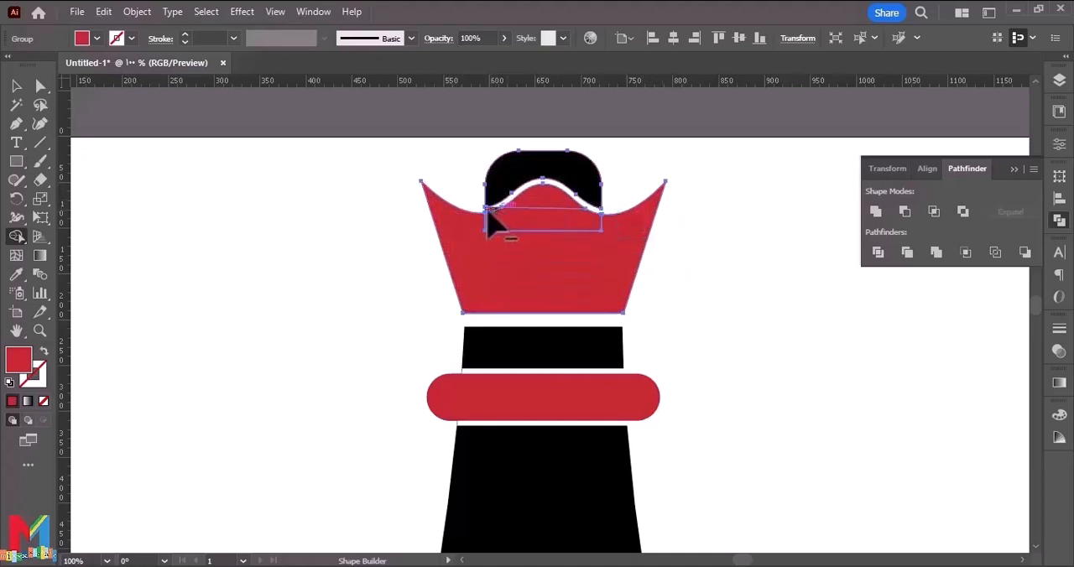
pyautogui.click(16, 86)
pyautogui.scroll(3, 168, 235)
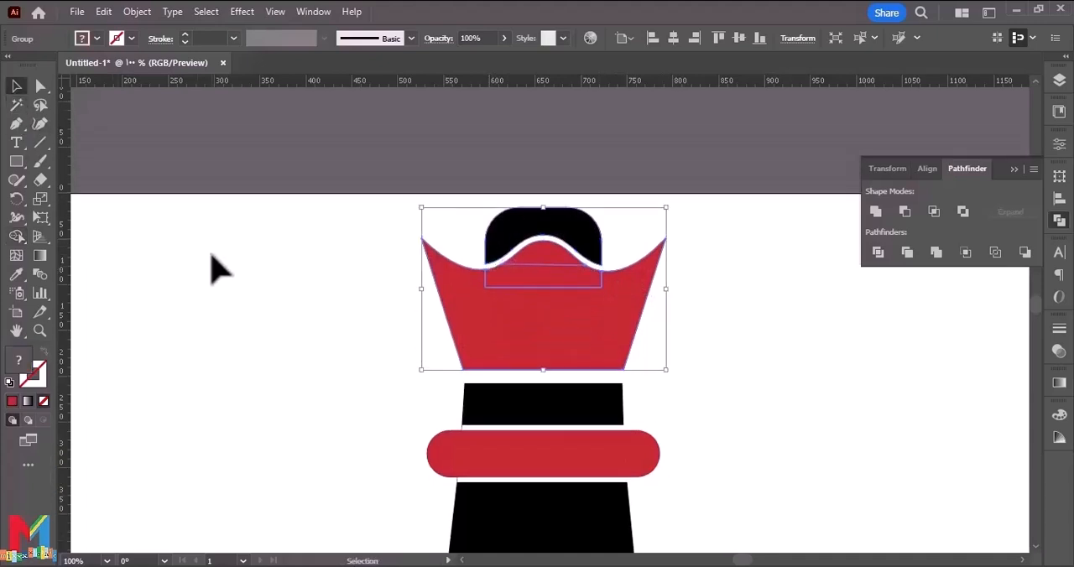
pyautogui.click(220, 268)
# Scale the whole queen down proportionally from its upper edge, keeping its base near the artboard's lower edge, and deselect.
pyautogui.scroll(-4, 229, 256)
pyautogui.hotkey('ctrl', '-')
pyautogui.hotkey('ctrl', '-')
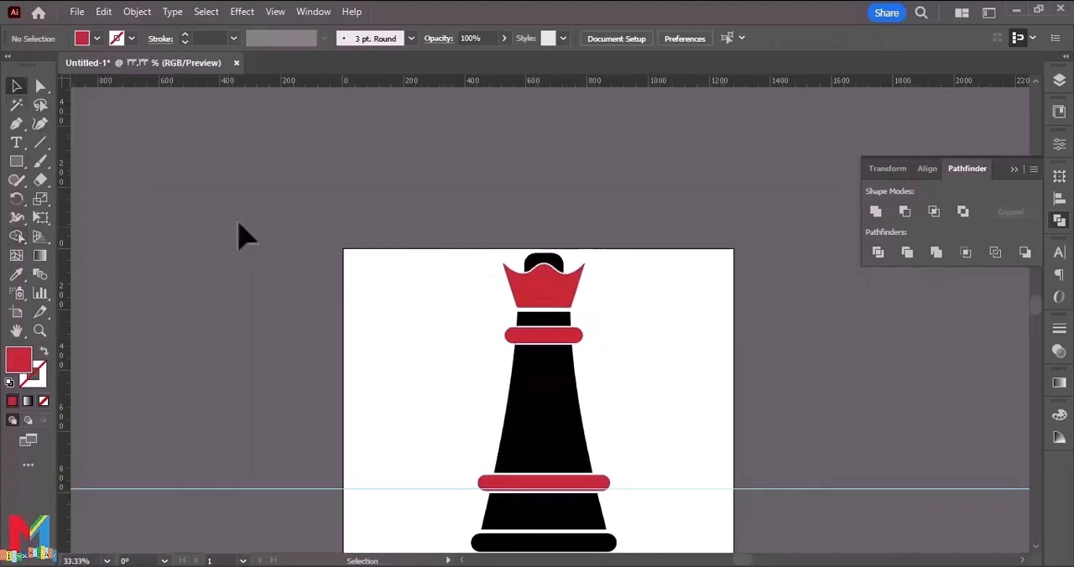
pyautogui.scroll(-5, 243, 237)
pyautogui.hotkey('ctrl', 'a')
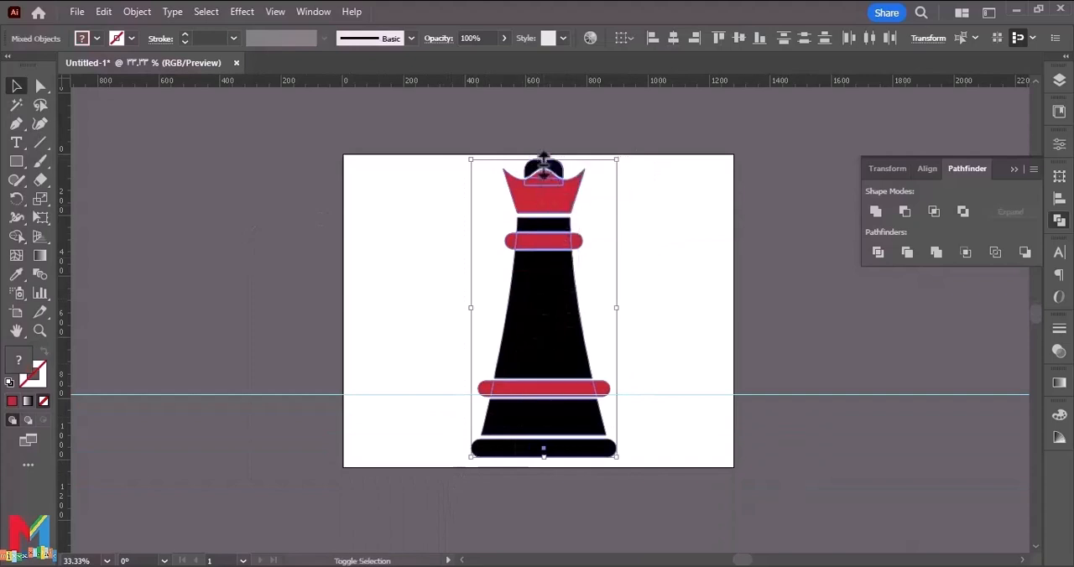
pyautogui.moveTo(543, 158); pyautogui.dragTo(542, 219)
pyautogui.click(659, 275)
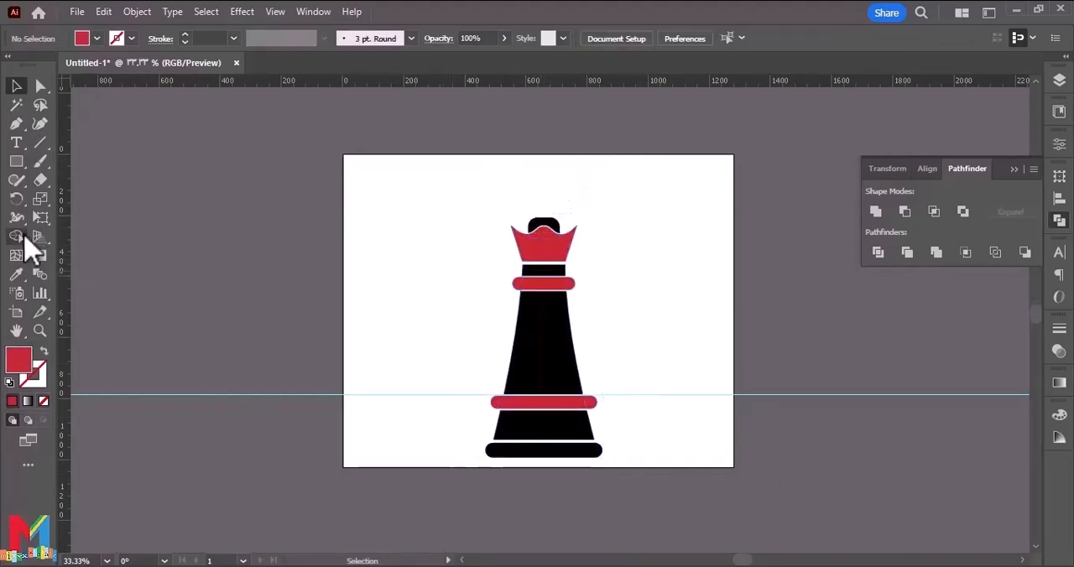
pyautogui.moveTo(18, 164); pyautogui.dragTo(87, 215)
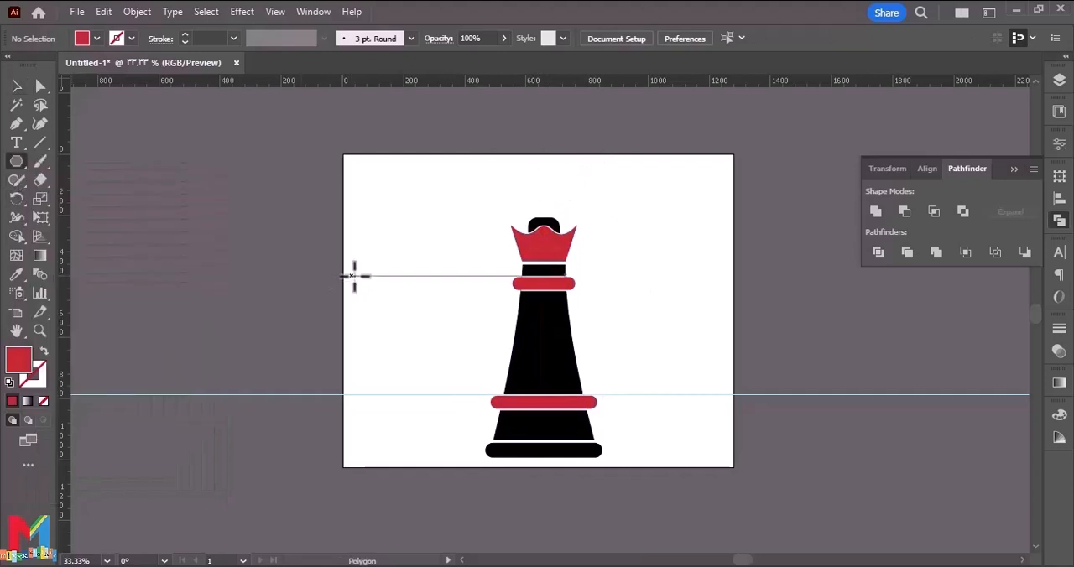
pyautogui.moveTo(398, 271); pyautogui.dragTo(387, 287)
pyautogui.hotkey('ctrl', 'z')
# Draw a small red circle with the Ellipse tool and place it centered just above the black cap.
pyautogui.moveTo(25, 165); pyautogui.dragTo(80, 199)
pyautogui.moveTo(408, 263)
pyautogui.mouseDown()
pyautogui.moveTo(388, 279)
pyautogui.moveTo(546, 212)
pyautogui.mouseUp()
pyautogui.click(16, 87)
pyautogui.click(314, 230)
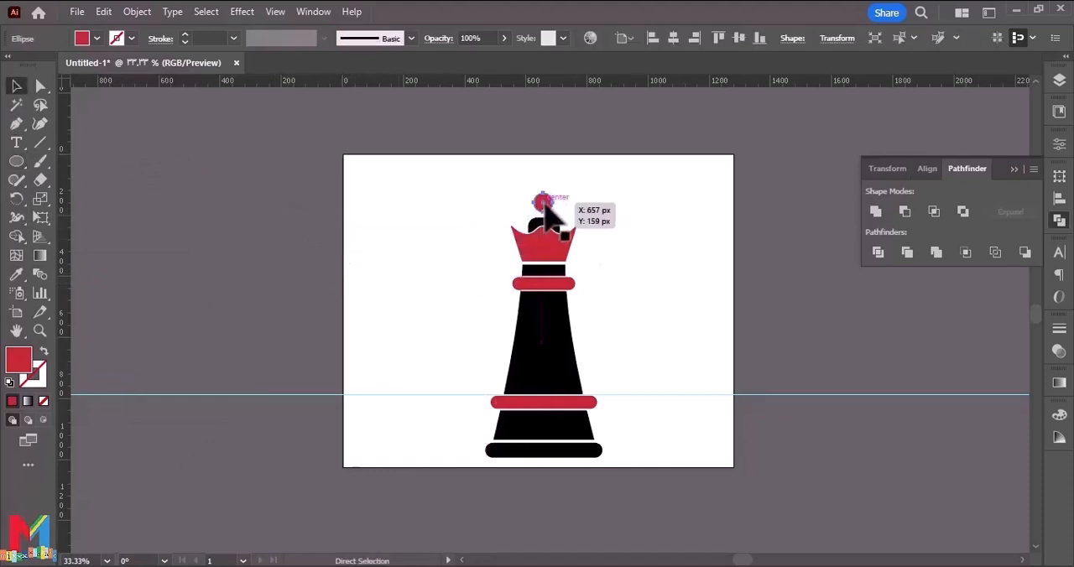
pyautogui.hotkey('ctrl', '=')
pyautogui.hotkey('ctrl', '=')
pyautogui.hotkey('ctrl', '=')
pyautogui.moveTo(573, 286); pyautogui.dragTo(545, 336)
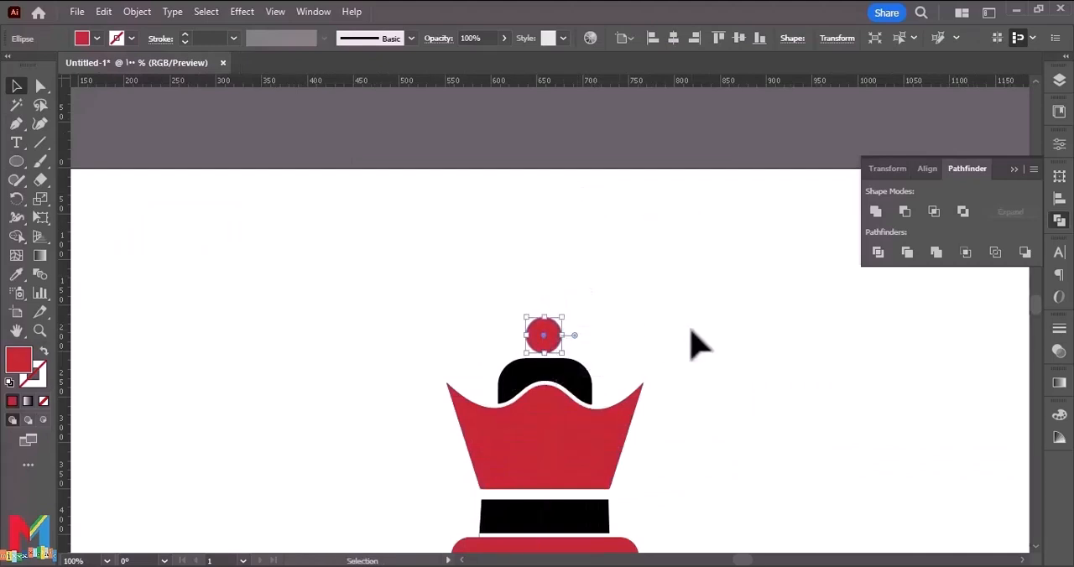
pyautogui.click(693, 332)
# Round the corners of the black neck piece between the crown and the upper red band into a full pill shape.
pyautogui.hotkey('ctrl', '-')
pyautogui.hotkey('ctrl', '-')
pyautogui.hotkey('ctrl', '-')
pyautogui.hotkey('ctrl', '-')
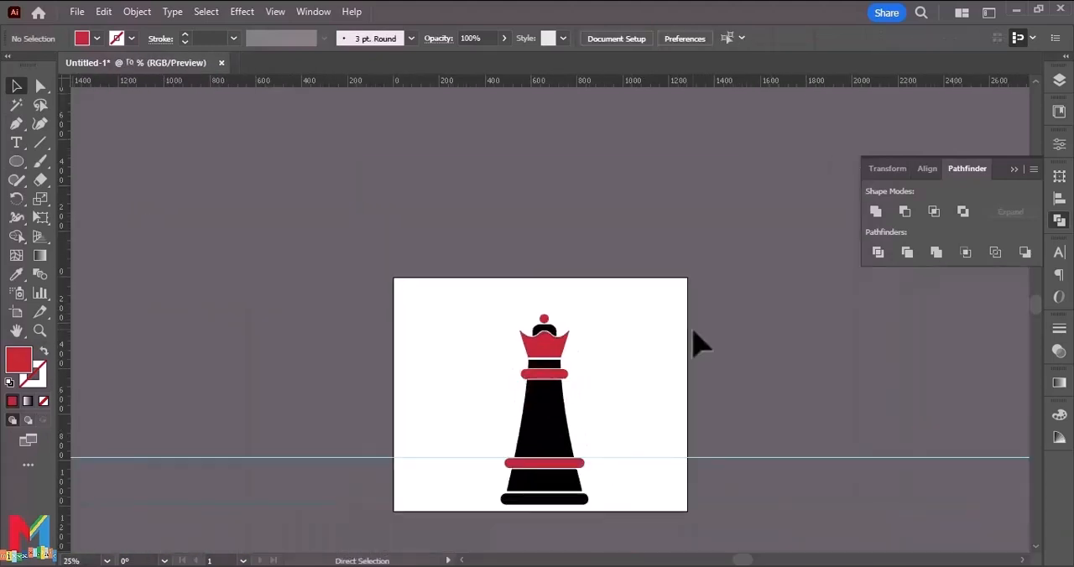
pyautogui.hotkey('ctrl', '+')
pyautogui.hotkey('ctrl', '+')
pyautogui.hotkey('ctrl', '+')
pyautogui.hotkey('ctrl', '+')
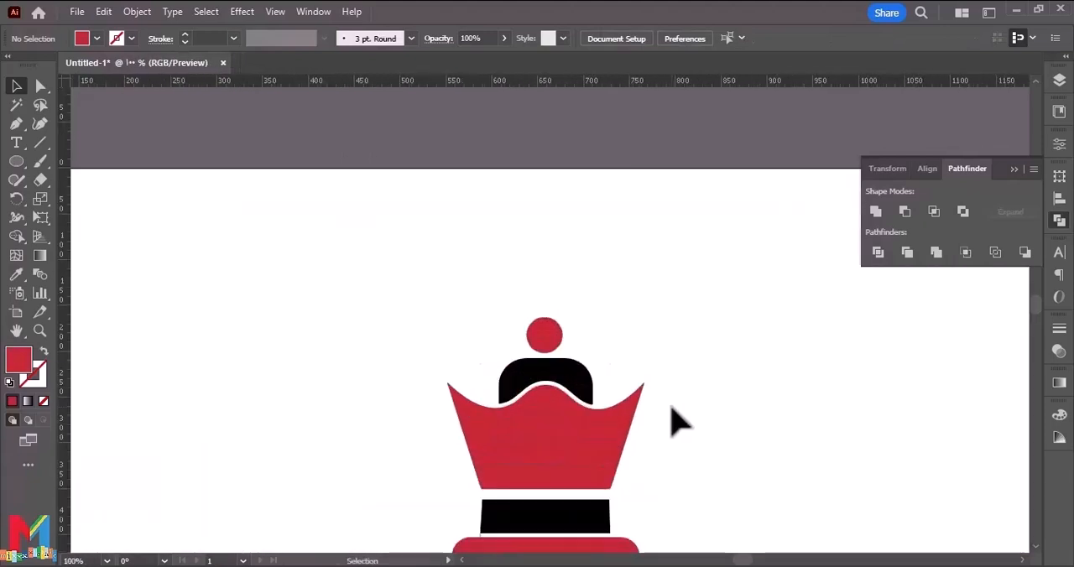
pyautogui.scroll(-2, 671, 422)
pyautogui.click(570, 432)
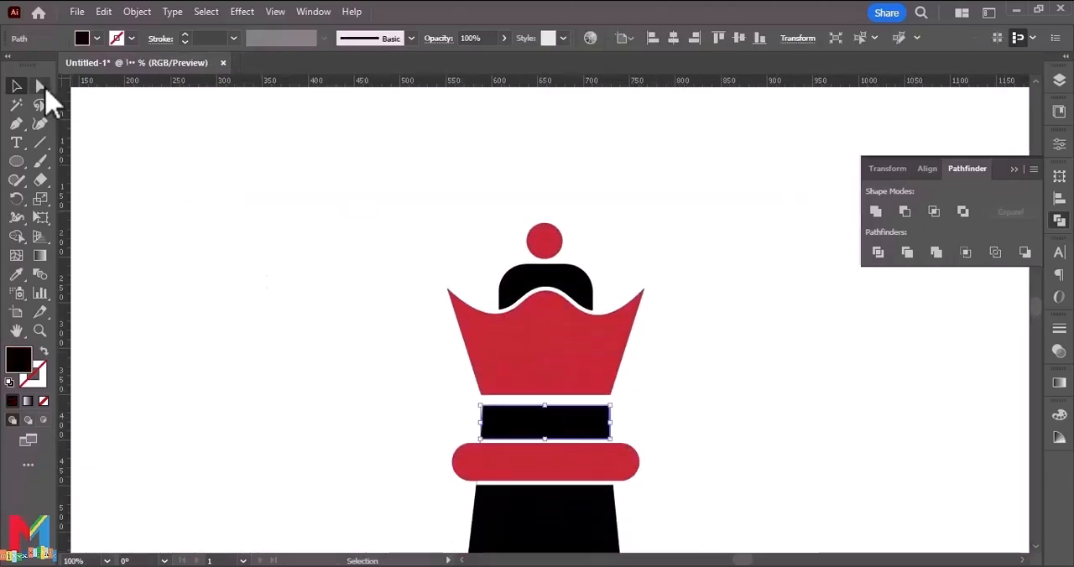
pyautogui.click(40, 86)
pyautogui.click(696, 352)
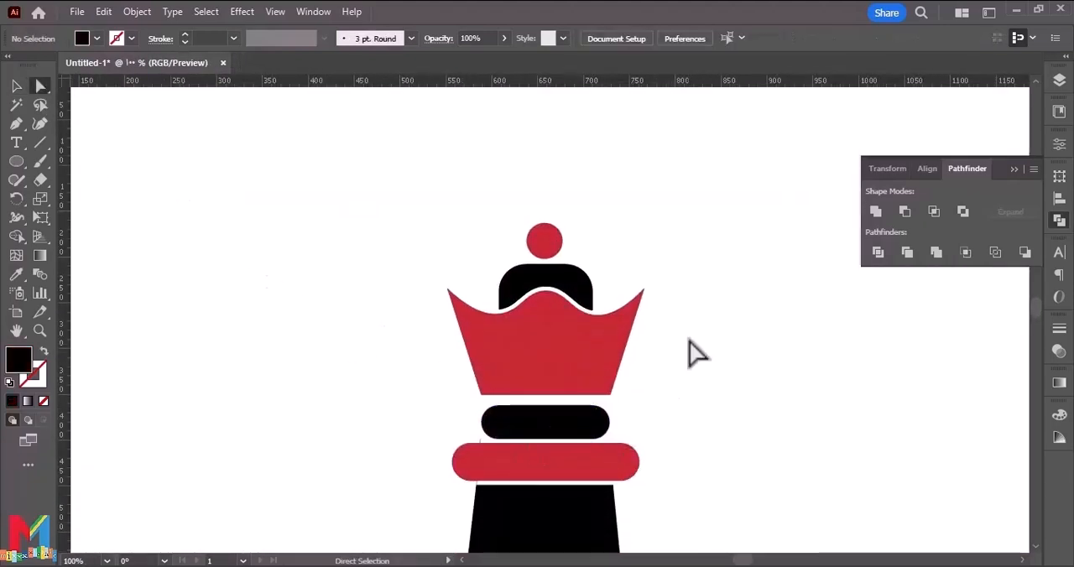
# Nudge the selected points of the crown, cap and red ball down toward the rounded black neck piece, and deselect.
pyautogui.moveTo(682, 248); pyautogui.dragTo(393, 392)
pyautogui.click(16, 87)
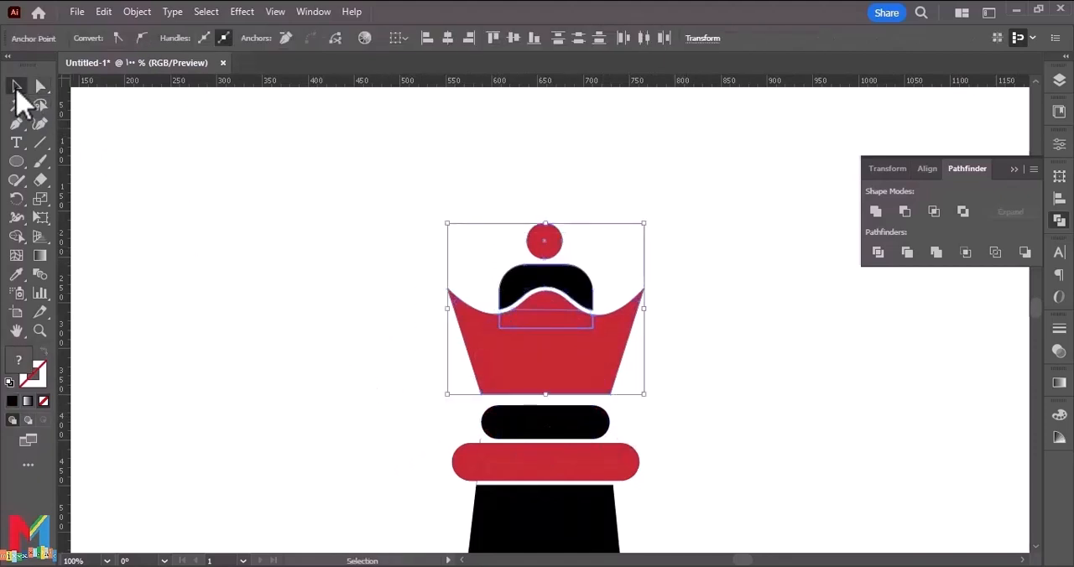
pyautogui.press('Down')
pyautogui.press('Down')
pyautogui.press('Down')
pyautogui.press('Down')
pyautogui.press('Down')
pyautogui.press('Down')
pyautogui.press('Down')
pyautogui.press('Down')
pyautogui.press('Down')
pyautogui.press('Down')
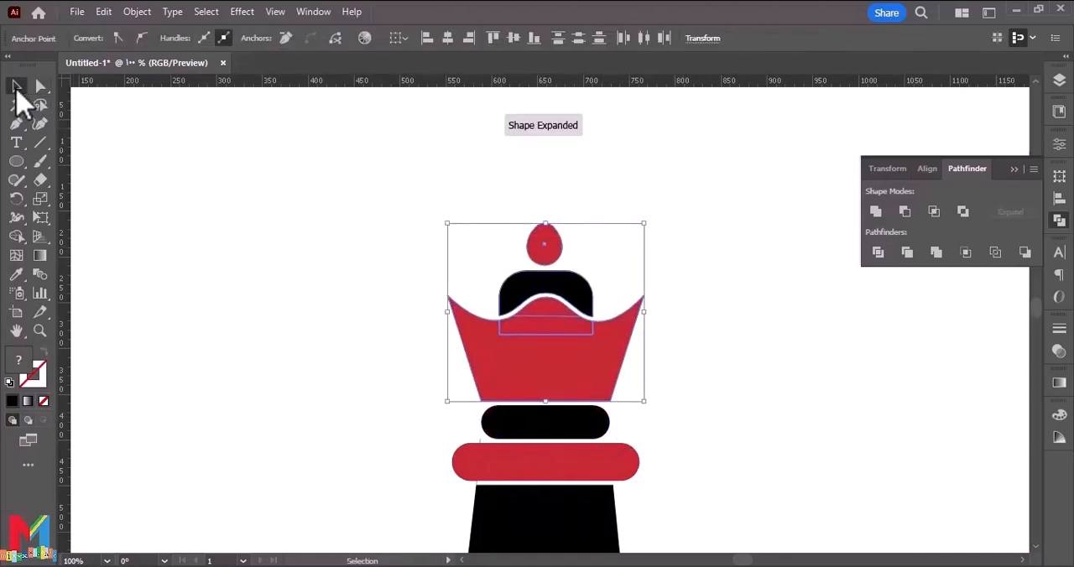
pyautogui.click(285, 239)
# Merge the pieces of both red bands and the crown into solid black shapes with Shape Builder, and deselect.
pyautogui.scroll(-3, 285, 239)
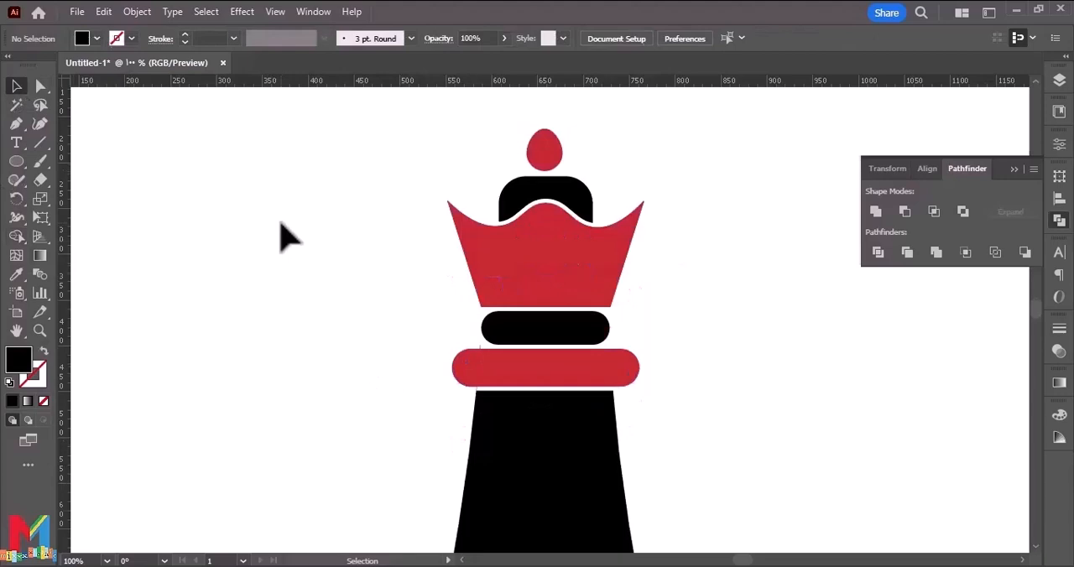
pyautogui.hotkey('ctrl', '-')
pyautogui.hotkey('ctrl', '-')
pyautogui.hotkey('ctrl', '-')
pyautogui.hotkey('ctrl', 'a')
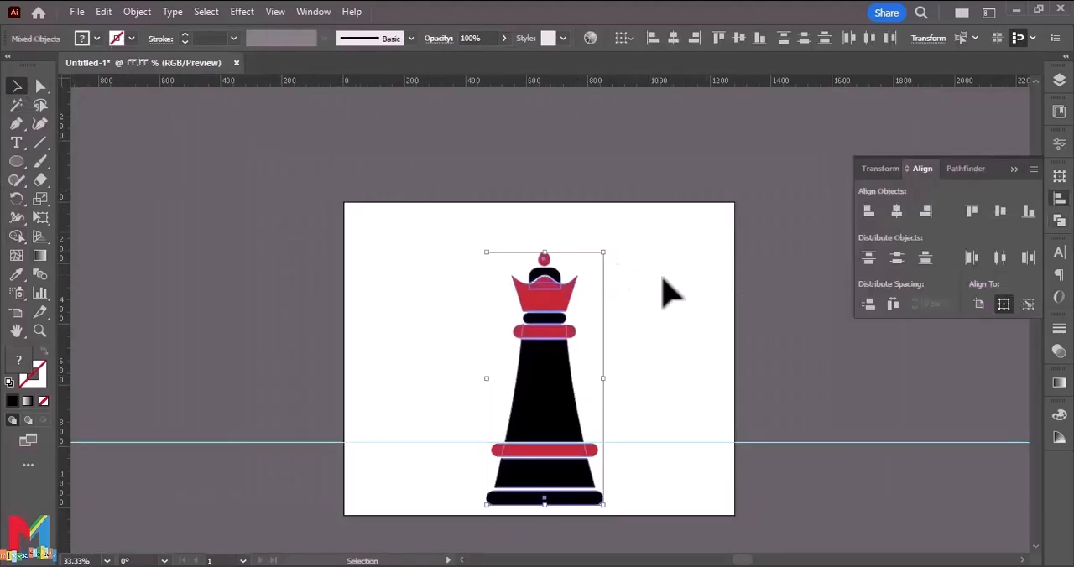
pyautogui.click(16, 236)
pyautogui.click(519, 334)
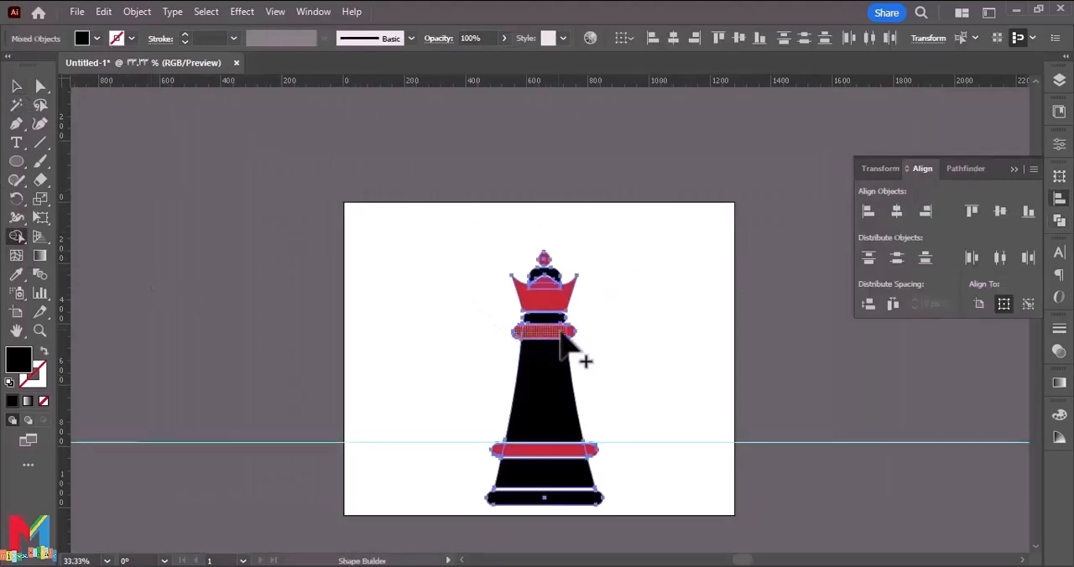
pyautogui.click(583, 454)
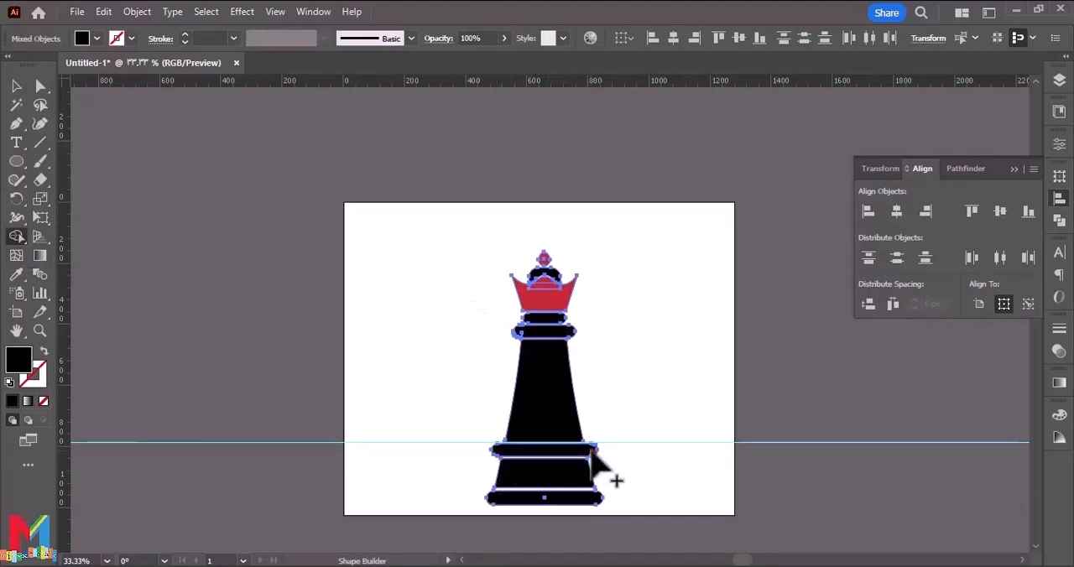
pyautogui.click(546, 287)
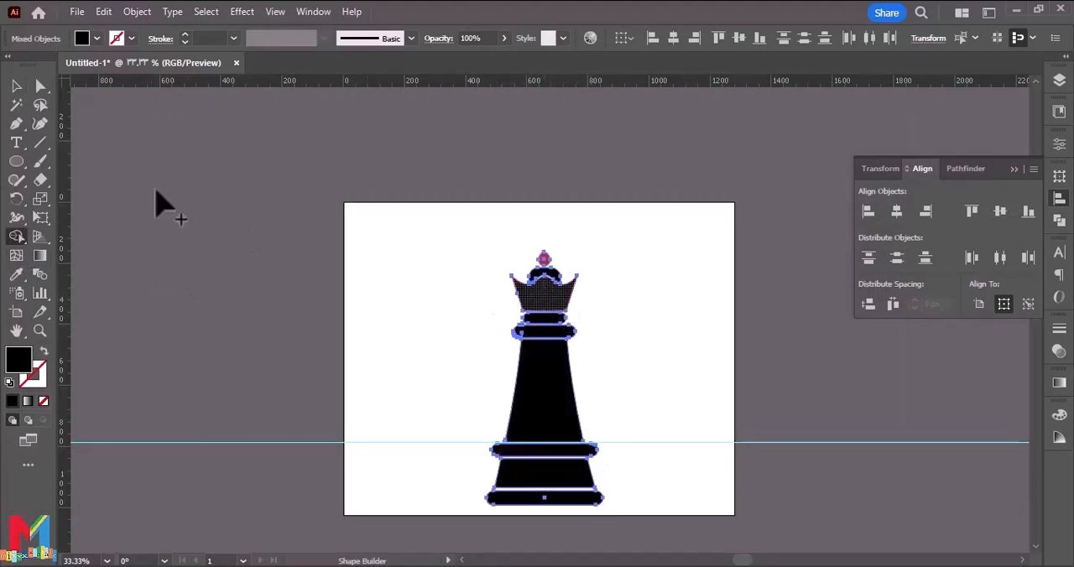
pyautogui.click(16, 86)
pyautogui.click(372, 259)
# Align all parts of the queen to their common horizontal center, and deselect.
pyautogui.moveTo(618, 246); pyautogui.dragTo(443, 487)
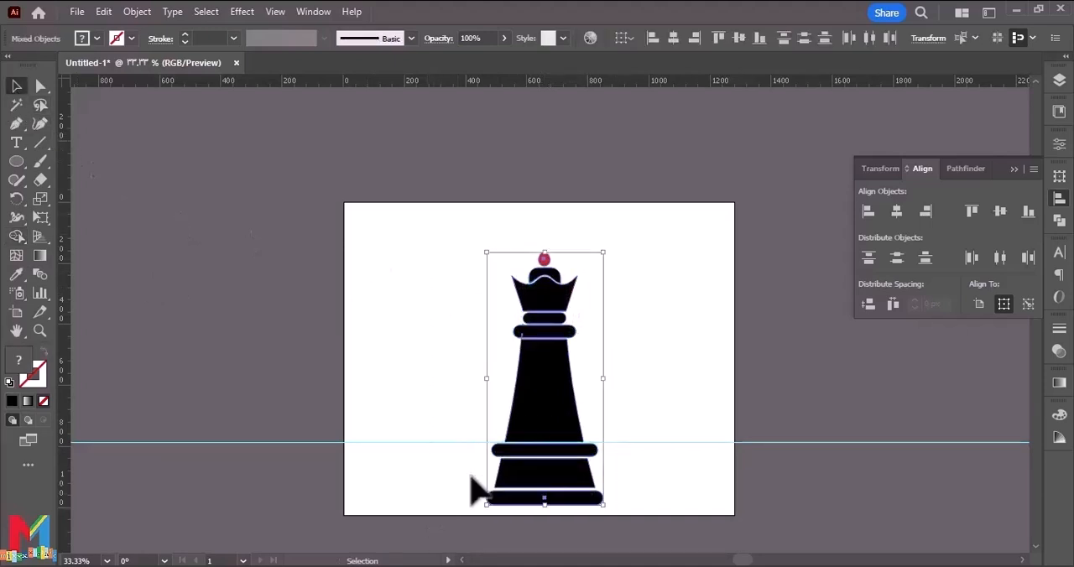
pyautogui.click(897, 211)
pyautogui.click(685, 286)
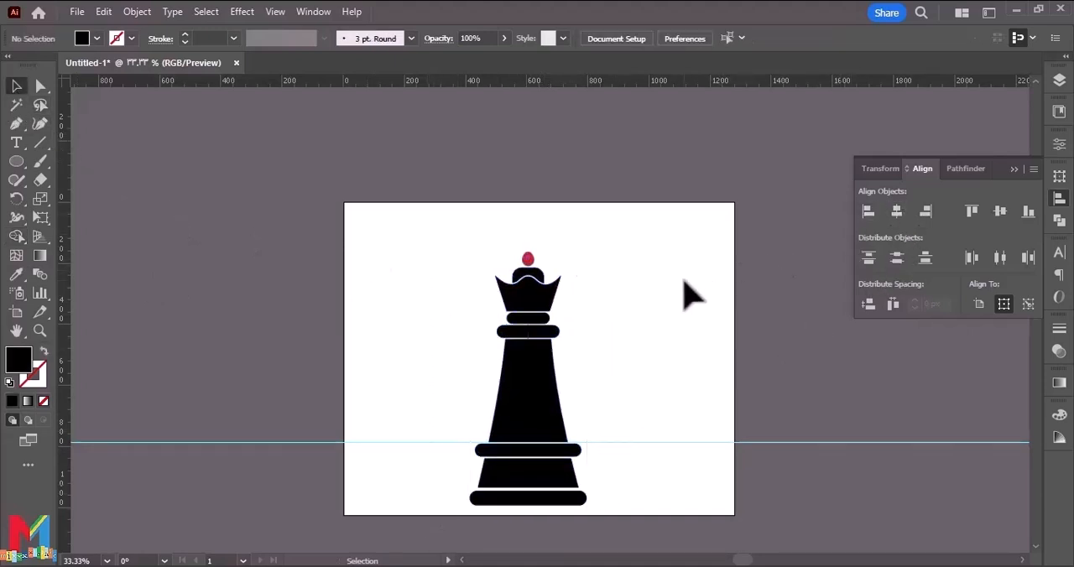
# Hide the guides and center the whole queen vertically on the artboard.
pyautogui.scroll(-1, 685, 289)
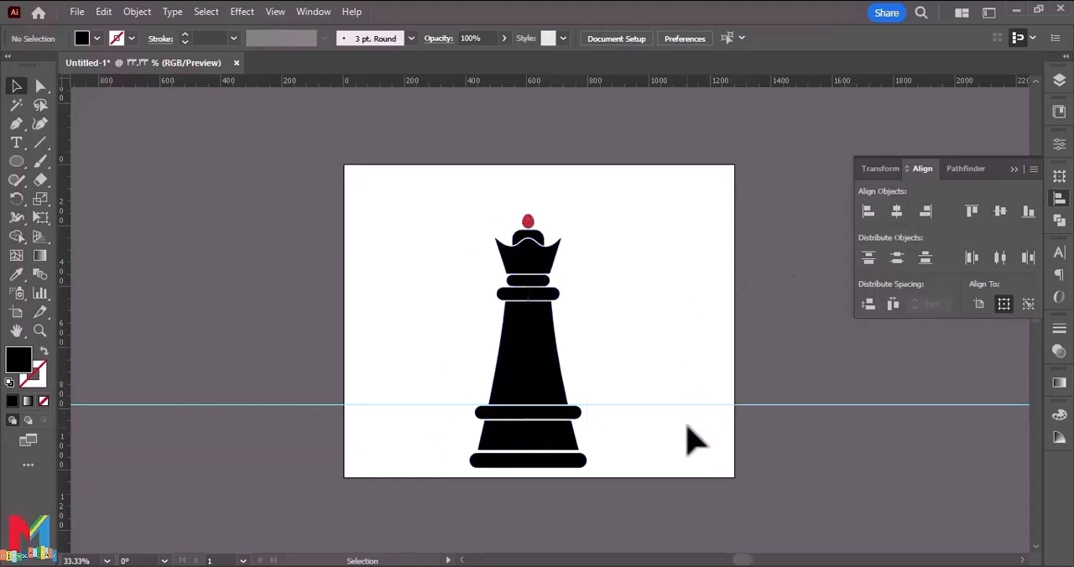
pyautogui.rightClick(693, 405)
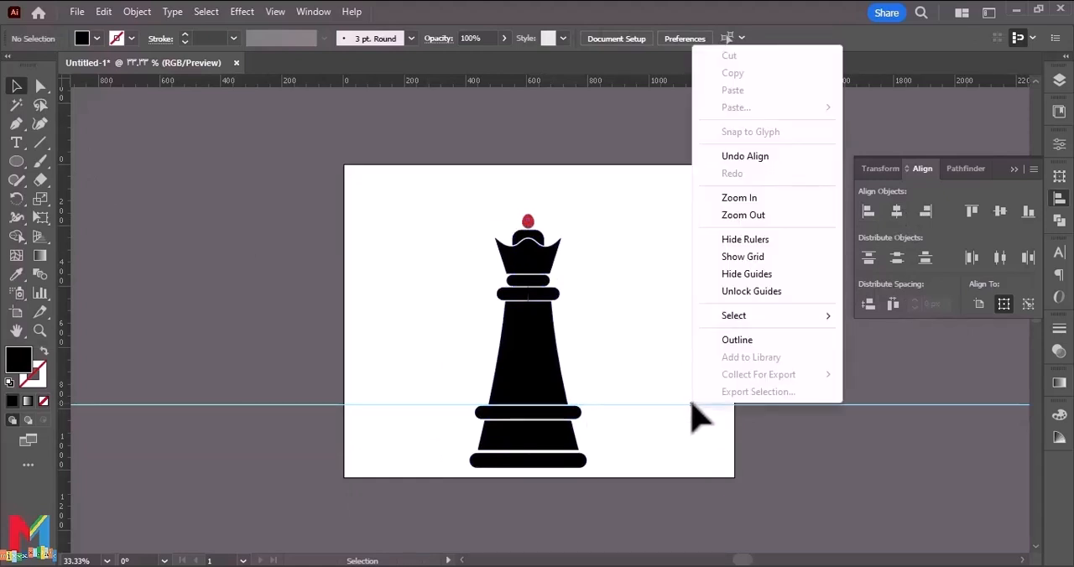
pyautogui.click(749, 275)
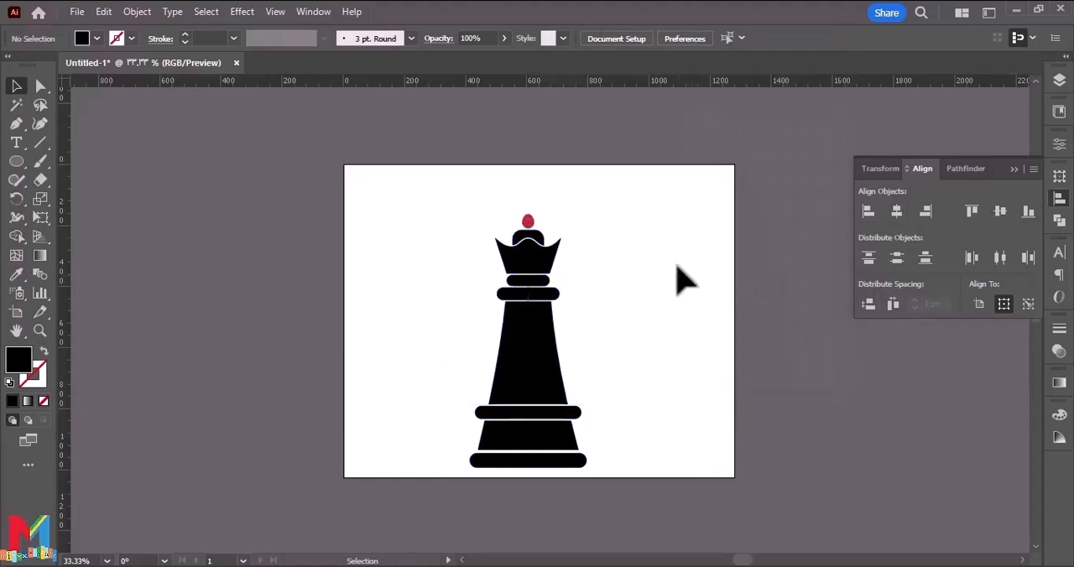
pyautogui.hotkey('ctrl', 'a')
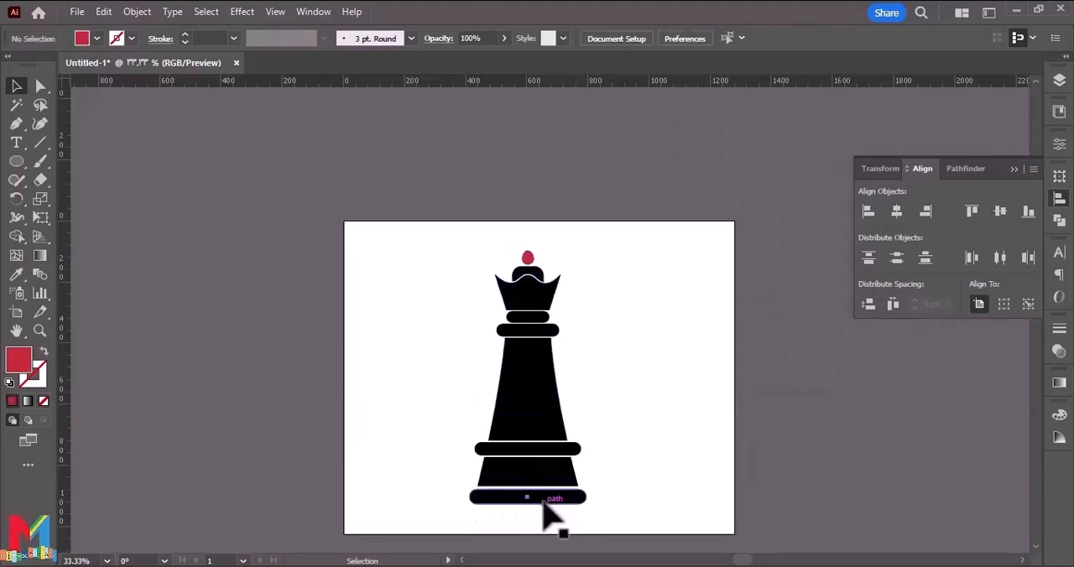
# Try widening the queen's bottom base band slightly on both sides.
pyautogui.click(543, 501)
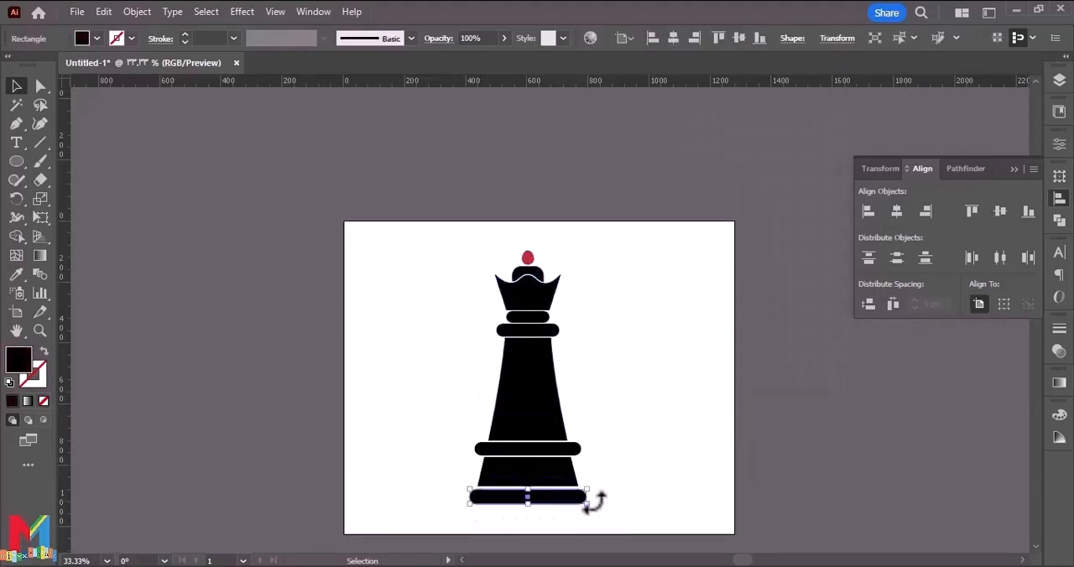
pyautogui.moveTo(587, 498); pyautogui.dragTo(594, 498)
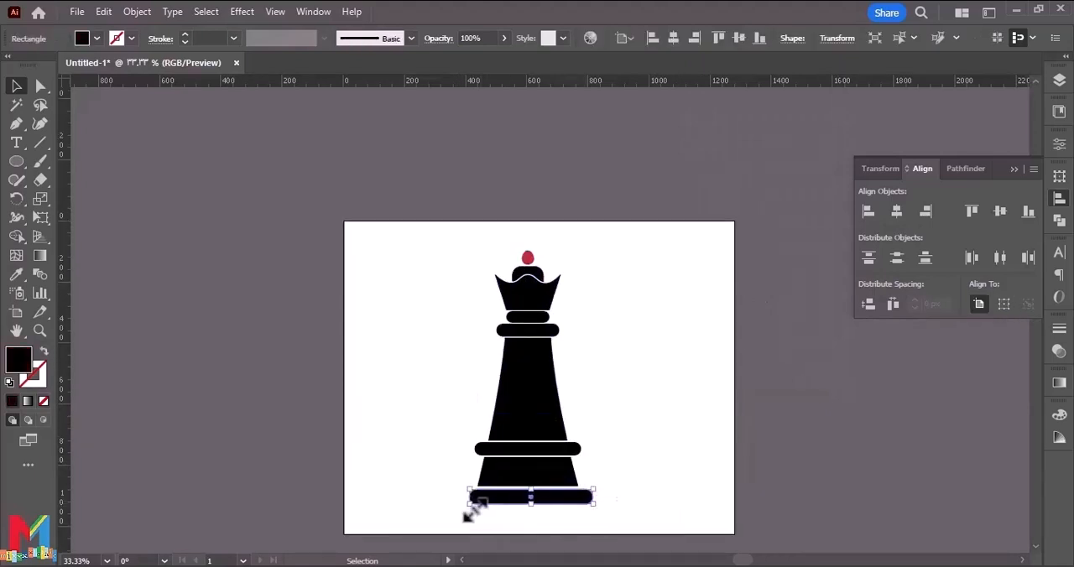
pyautogui.moveTo(470, 513); pyautogui.dragTo(466, 510)
pyautogui.click(503, 522)
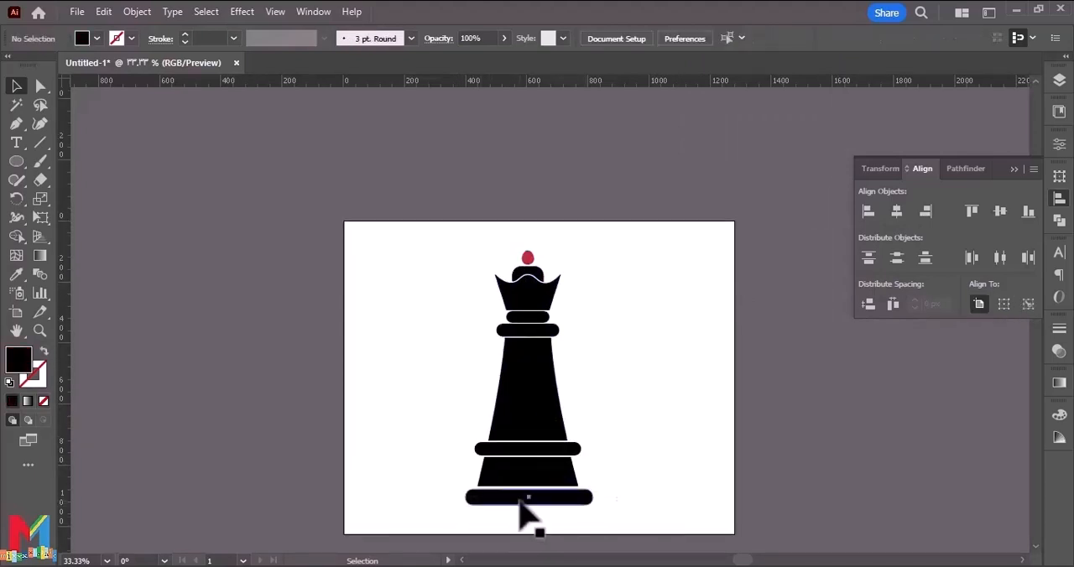
pyautogui.click(521, 502)
pyautogui.click(41, 85)
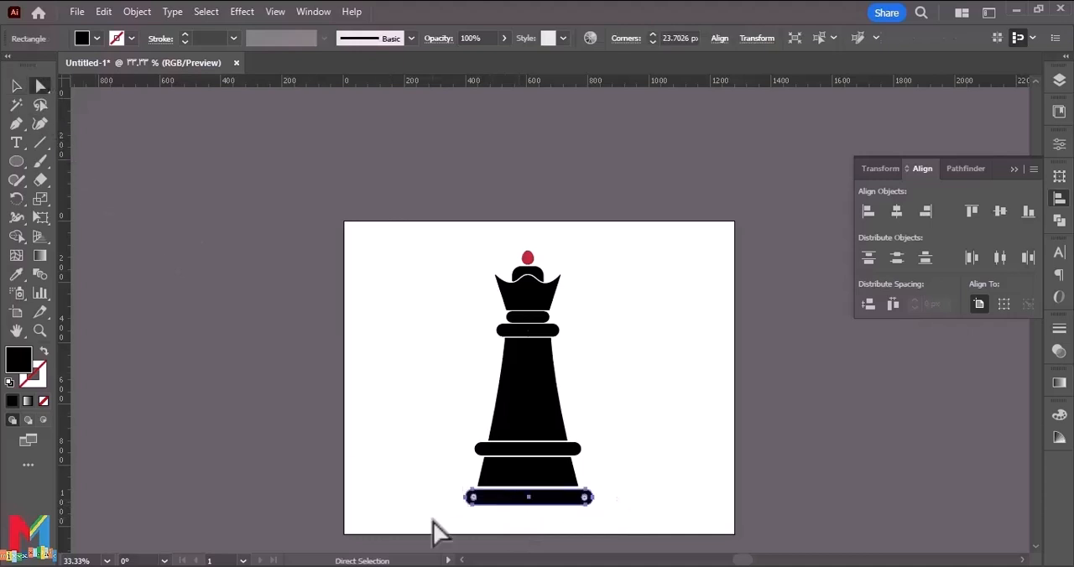
pyautogui.click(514, 531)
pyautogui.click(525, 509)
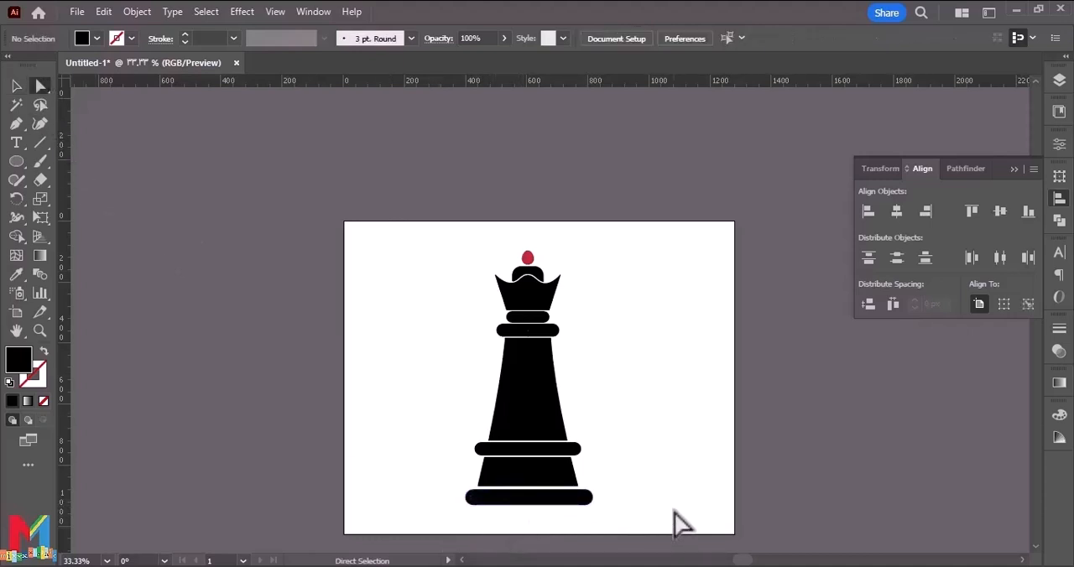
# Undo the widening of the bottom base band and leave nothing selected.
pyautogui.press('v')
pyautogui.hotkey('ctrl', 'z')
pyautogui.click(674, 511)
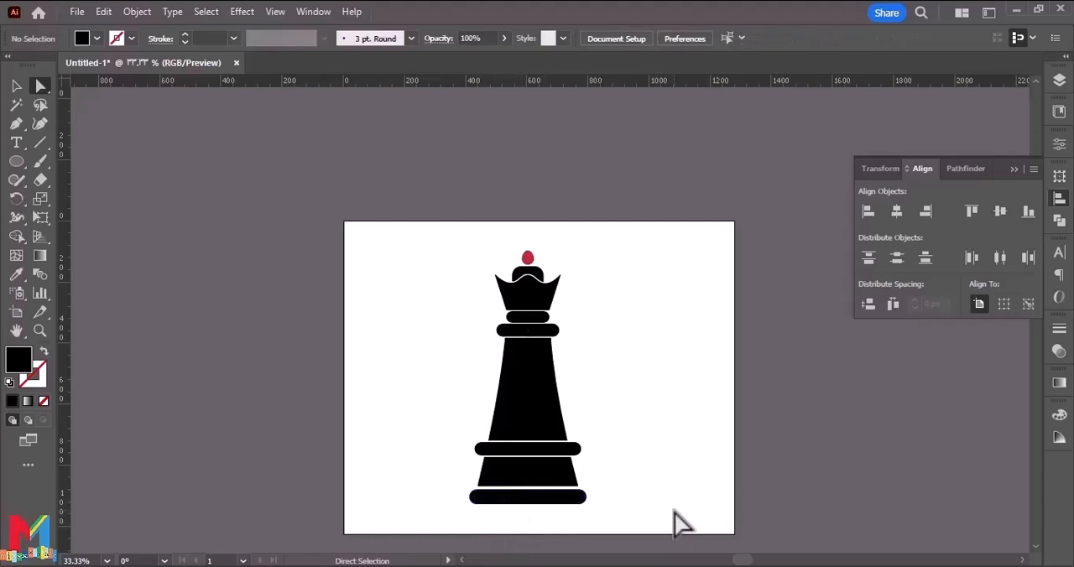
# Group all the parts of the chess queen into one object, and deselect it.
pyautogui.moveTo(621, 244); pyautogui.dragTo(430, 524)
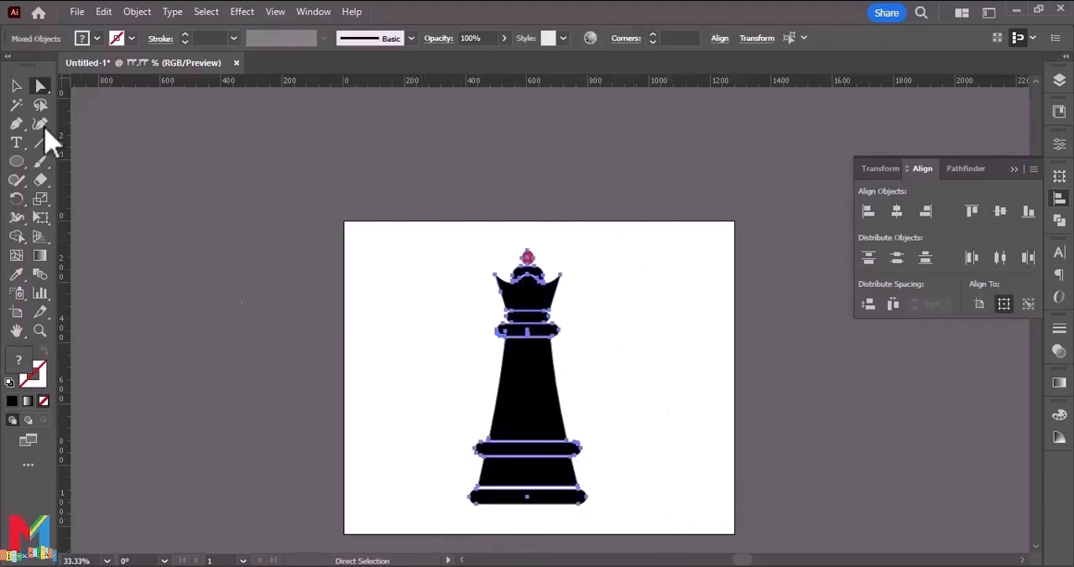
pyautogui.click(16, 86)
pyautogui.rightClick(515, 363)
pyautogui.click(557, 223)
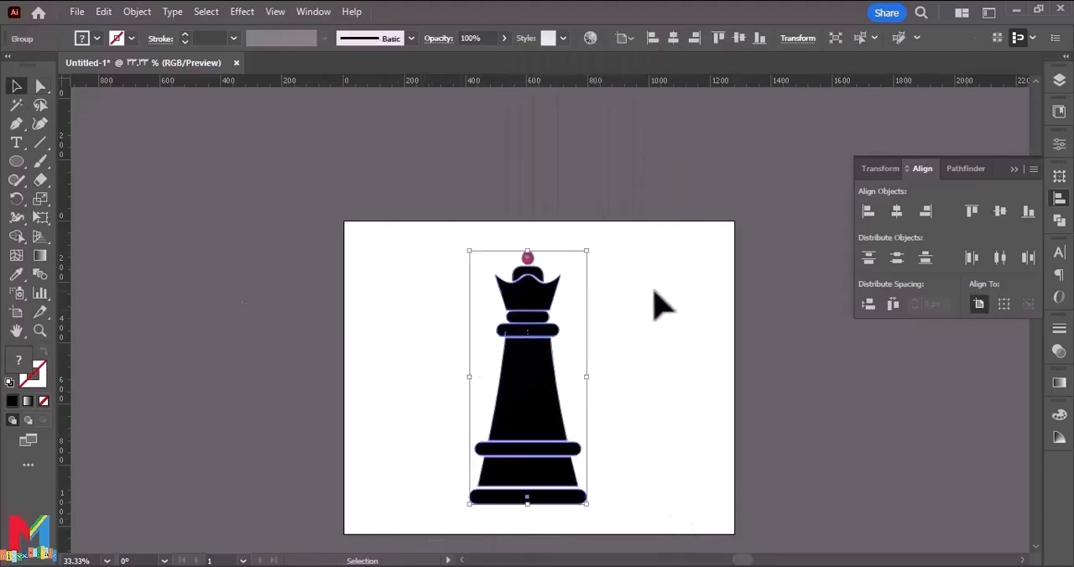
pyautogui.click(653, 291)
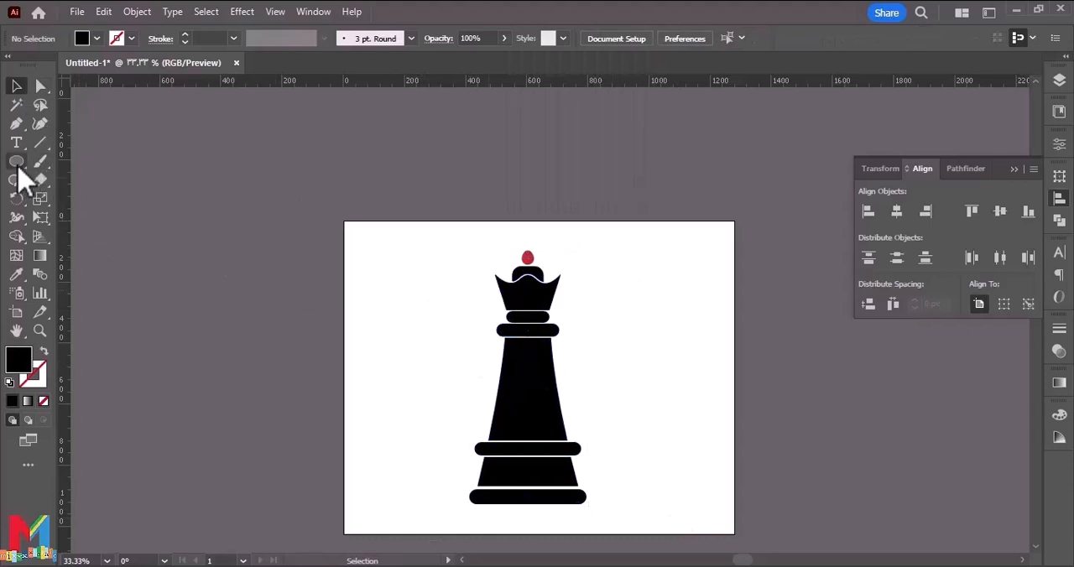
# Draw a straight vertical line through the queen's center, from above the red ball to the lower edge of the artboard.
pyautogui.moveTo(17, 162); pyautogui.dragTo(59, 161)
pyautogui.click(40, 143)
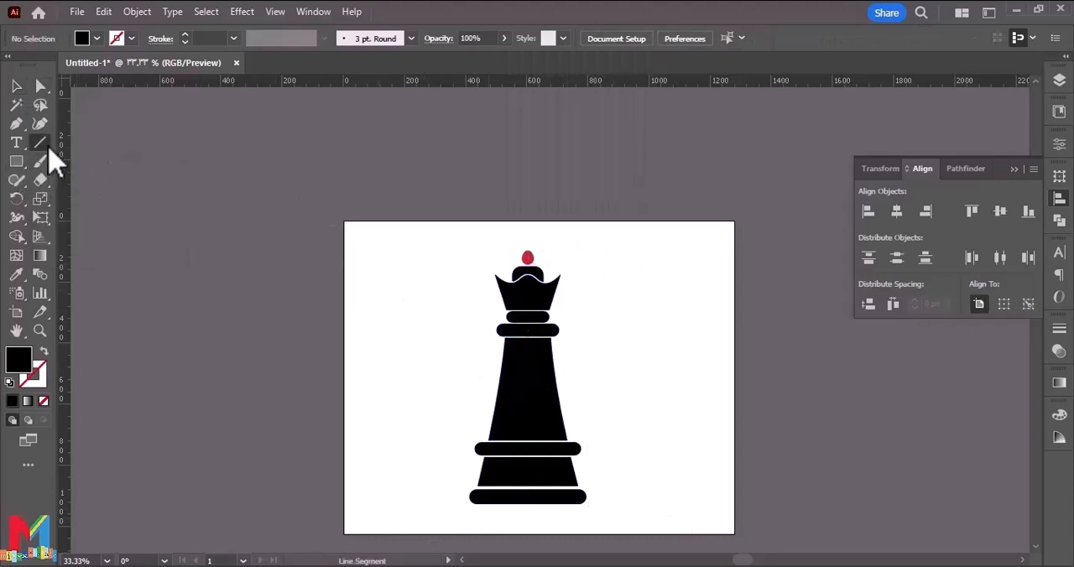
pyautogui.moveTo(527, 334); pyautogui.dragTo(529, 534)
pyautogui.click(16, 87)
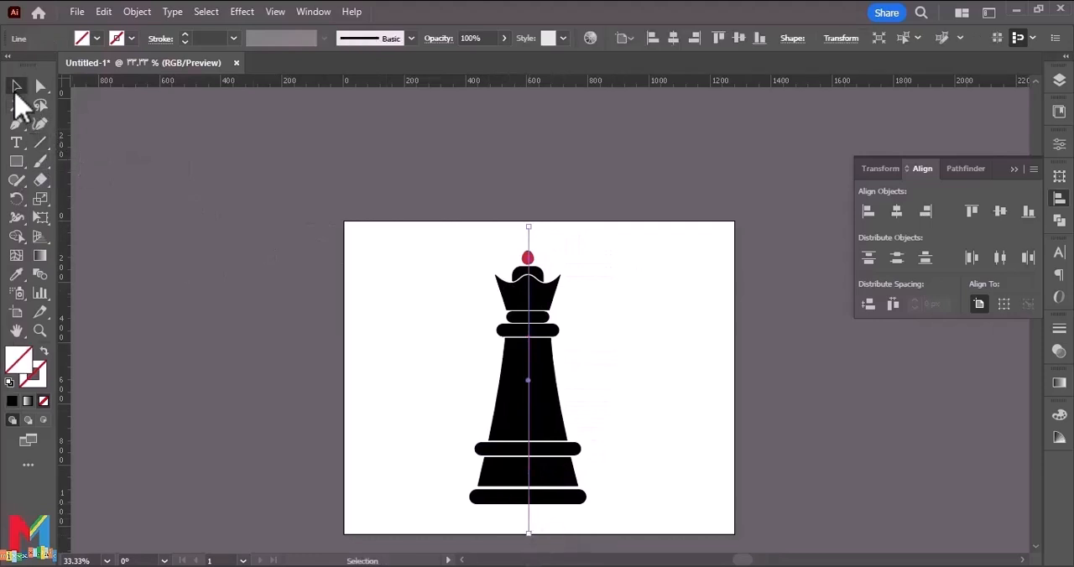
# Divide the queen along the vertical line with Pathfinder, ungroup the resulting pieces, and deselect.
pyautogui.moveTo(454, 531); pyautogui.dragTo(779, 463)
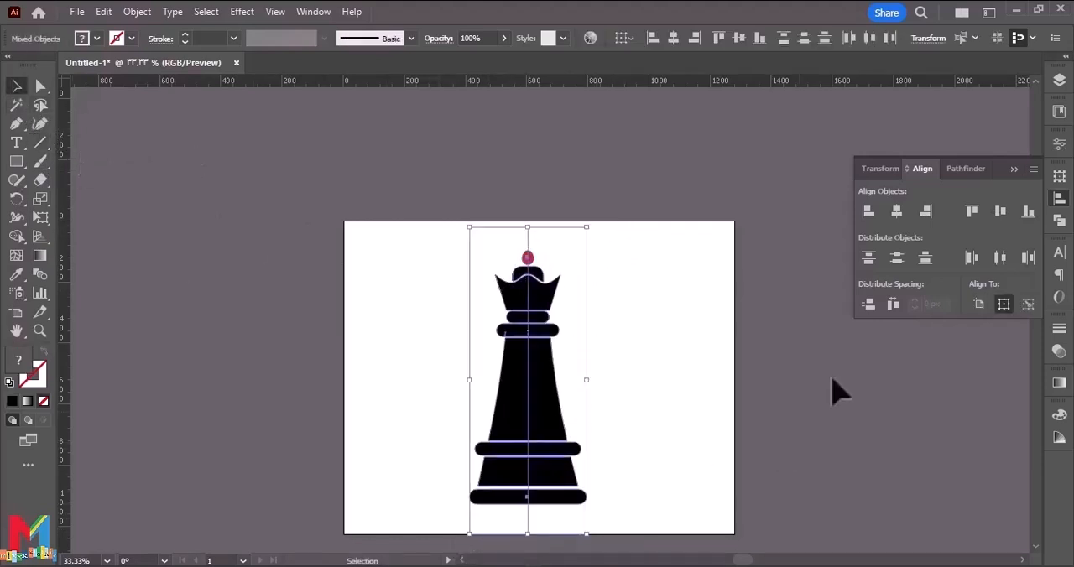
pyautogui.click(970, 171)
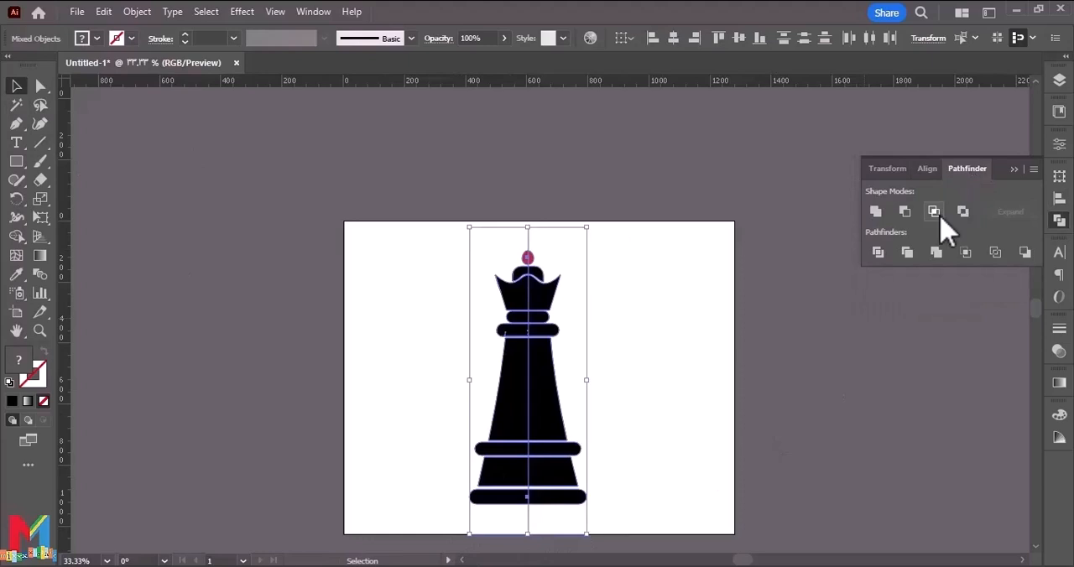
pyautogui.click(879, 252)
pyautogui.rightClick(551, 420)
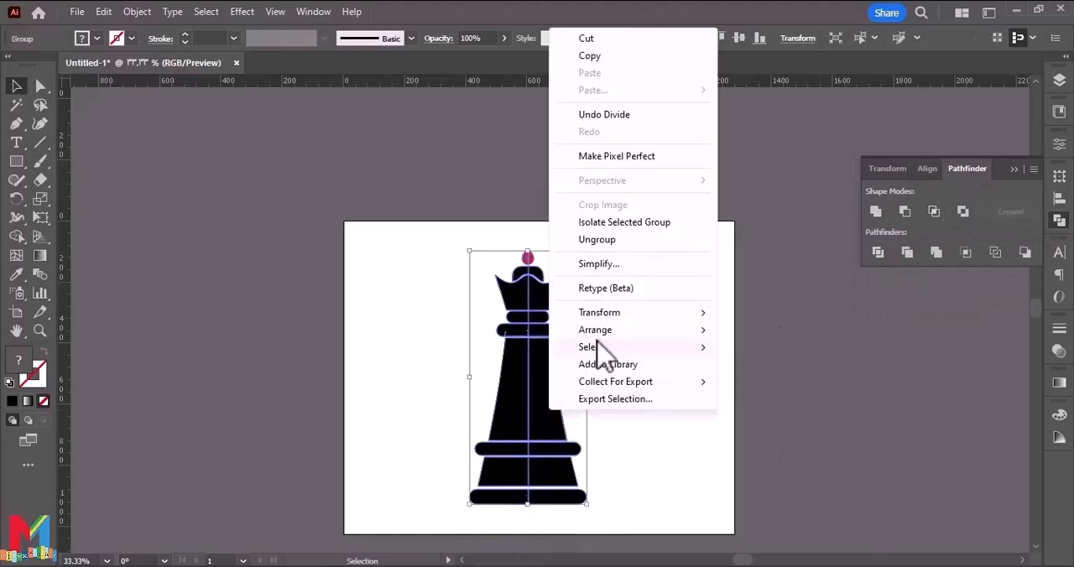
pyautogui.click(616, 240)
pyautogui.click(617, 256)
# Delete all the right-half pieces of the queen, from the base bands up to the cap and red ball.
pyautogui.moveTo(617, 251); pyautogui.dragTo(574, 508)
pyautogui.press('Delete')
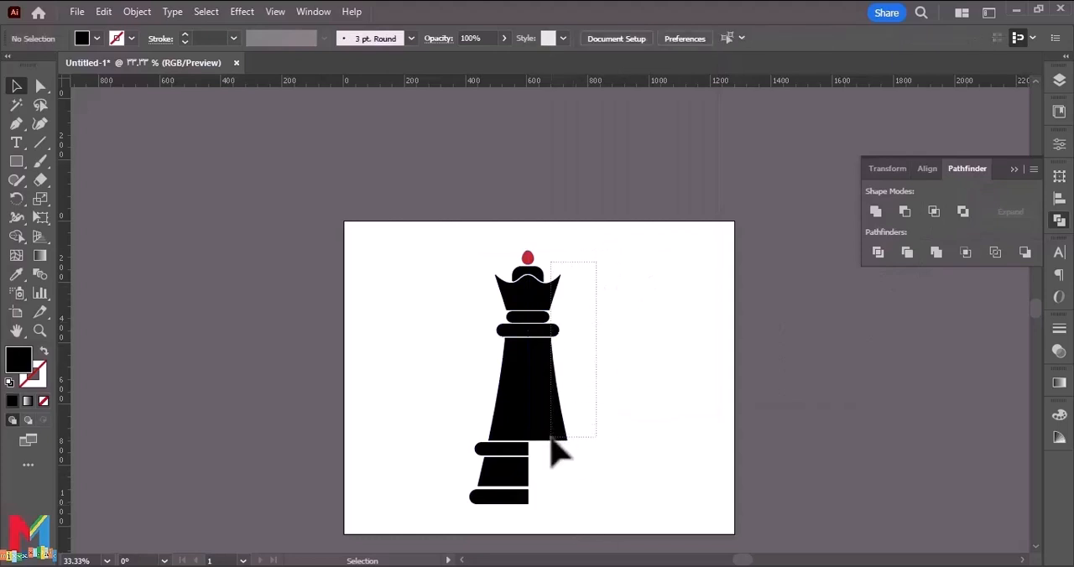
pyautogui.click(556, 449)
pyautogui.press('Delete')
pyautogui.click(540, 317)
pyautogui.press('Delete')
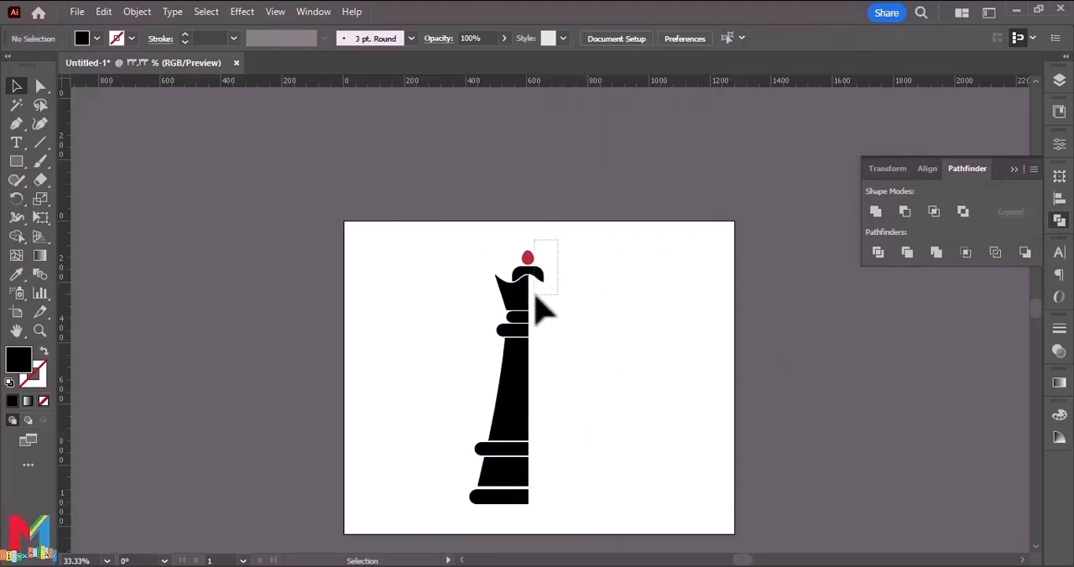
pyautogui.moveTo(532, 299); pyautogui.dragTo(532, 300)
pyautogui.press('Delete')
pyautogui.moveTo(593, 238); pyautogui.dragTo(471, 500)
pyautogui.moveTo(510, 395); pyautogui.dragTo(550, 391)
pyautogui.hotkey('ctrl', 'z')
pyautogui.click(607, 395)
pyautogui.moveTo(522, 474); pyautogui.dragTo(542, 471)
pyautogui.hotkey('ctrl', 'z')
# Group all the remaining left-half pieces of the queen and keep the half in its original place.
pyautogui.moveTo(587, 240); pyautogui.dragTo(437, 509)
pyautogui.rightClick(508, 405)
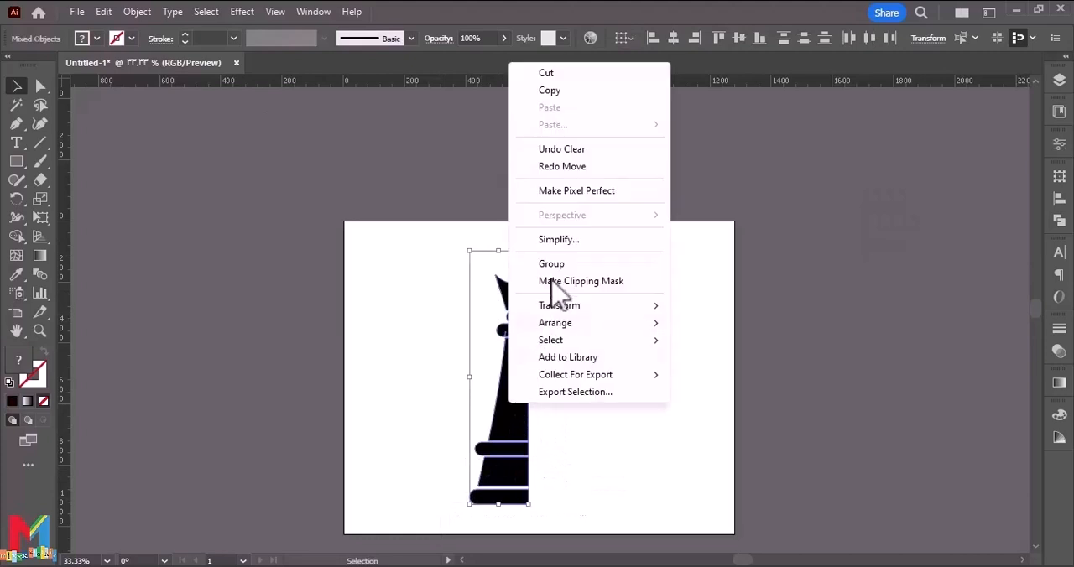
pyautogui.click(552, 265)
pyautogui.click(602, 295)
pyautogui.moveTo(529, 392); pyautogui.dragTo(576, 392)
pyautogui.hotkey('ctrl', 'z')
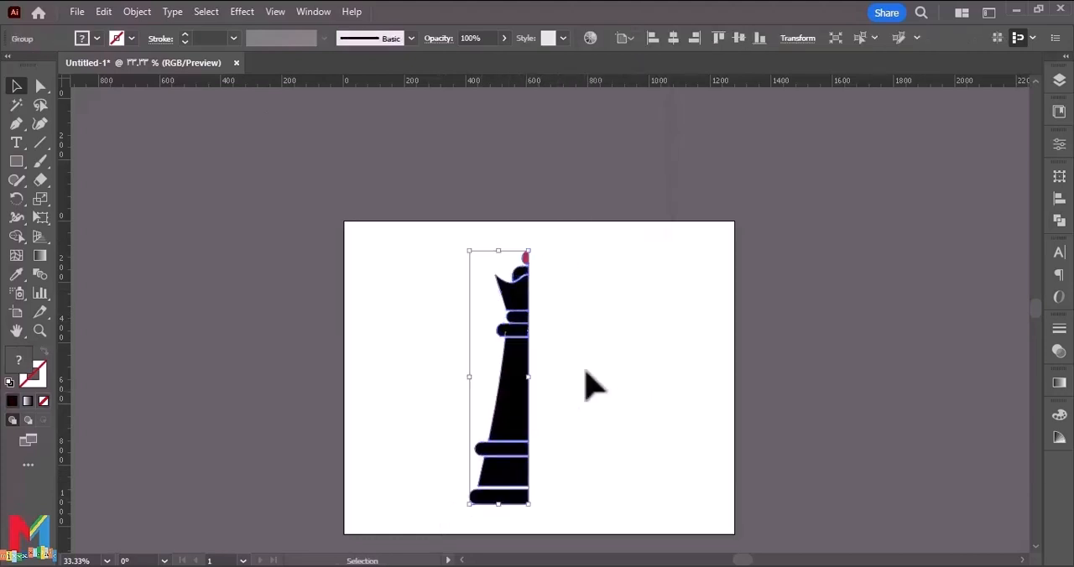
# Apply a 3D Revolve effect to the half queen, with the offset direction from the Right Edge.
pyautogui.click(242, 12)
pyautogui.moveTo(287, 102)
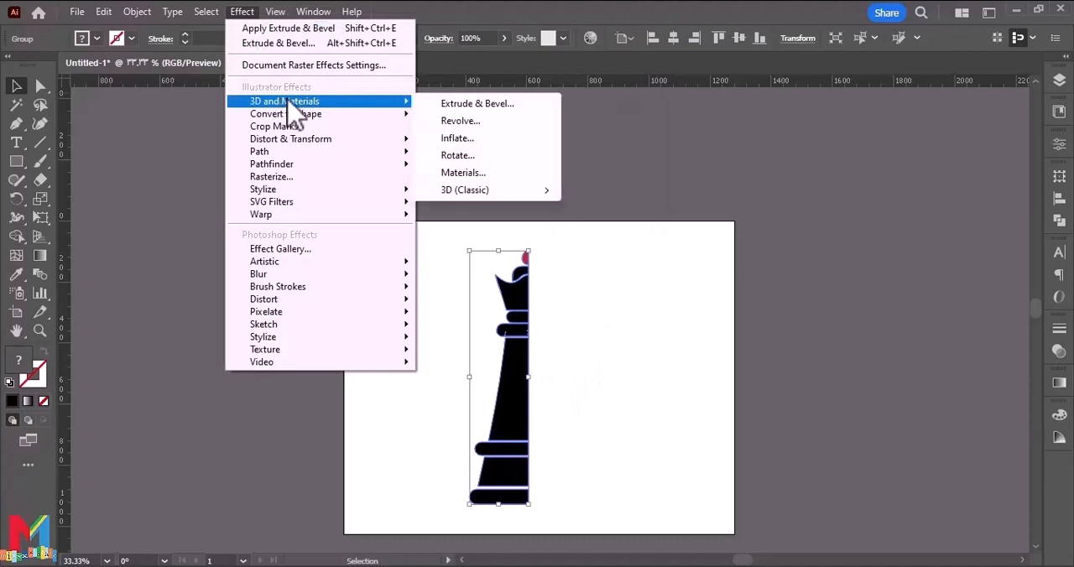
pyautogui.click(477, 104)
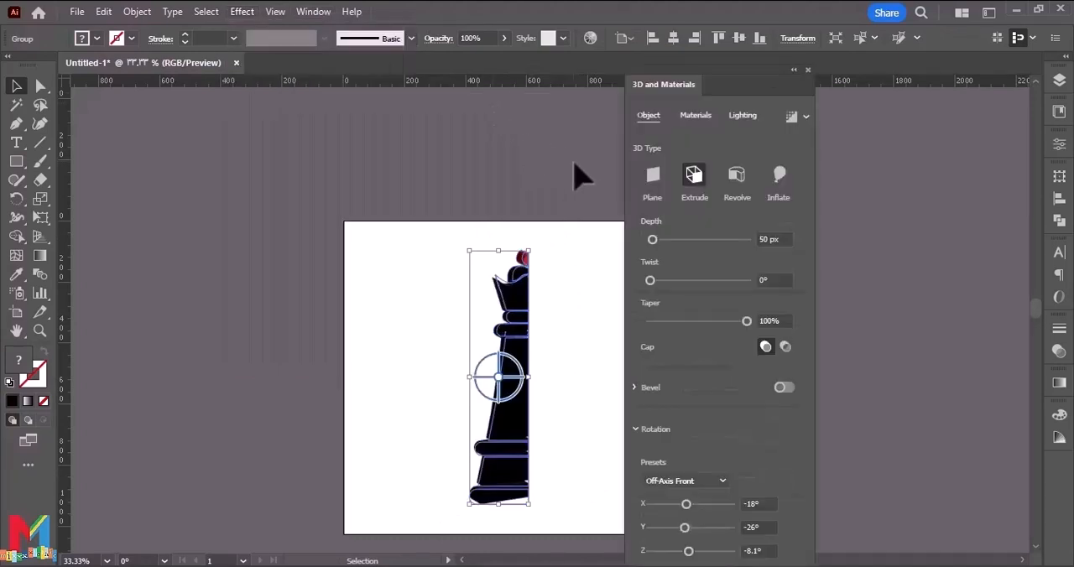
pyautogui.click(737, 176)
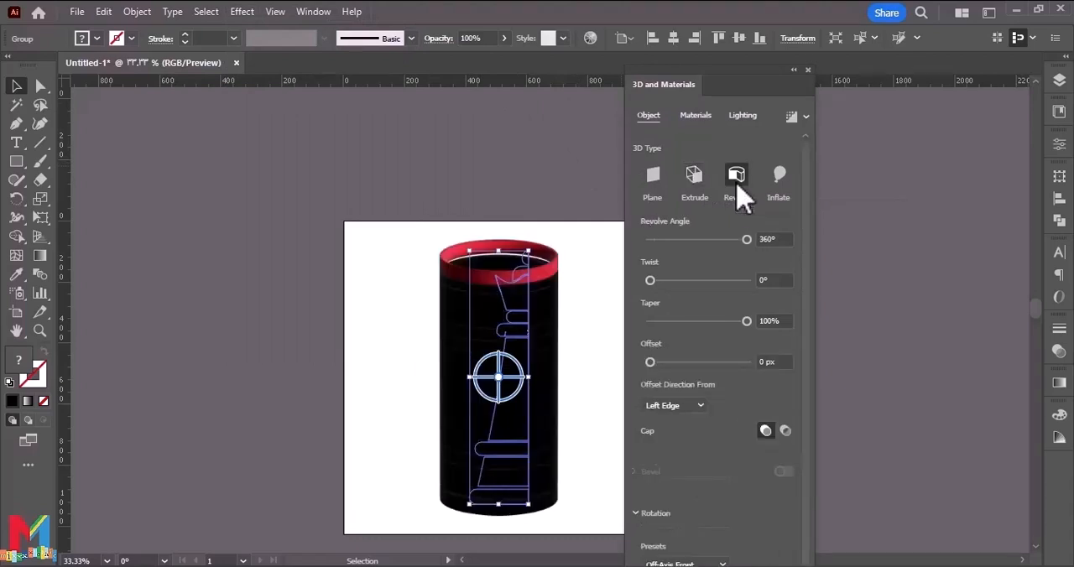
pyautogui.click(708, 405)
pyautogui.click(696, 443)
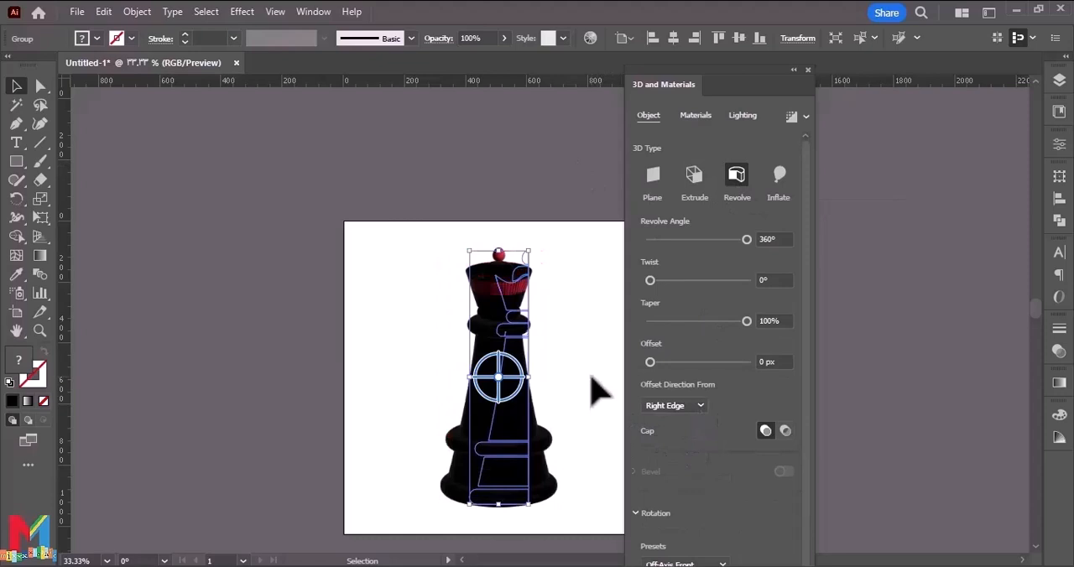
# Try the Spotted Concrete material on the 3D queen, apply Natural Buccata Snake Leather instead, and deselect.
pyautogui.click(697, 116)
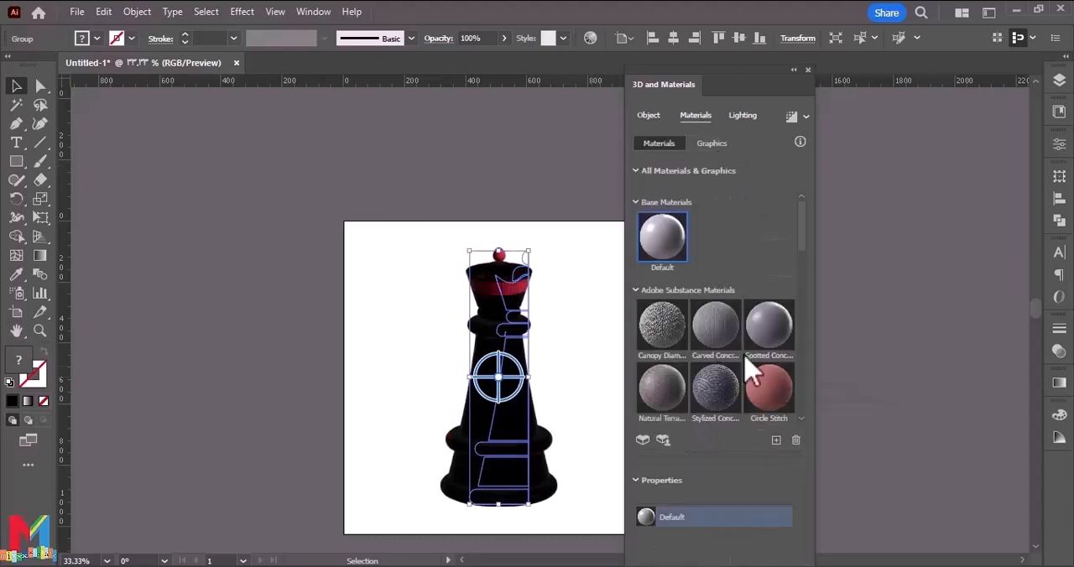
pyautogui.click(763, 343)
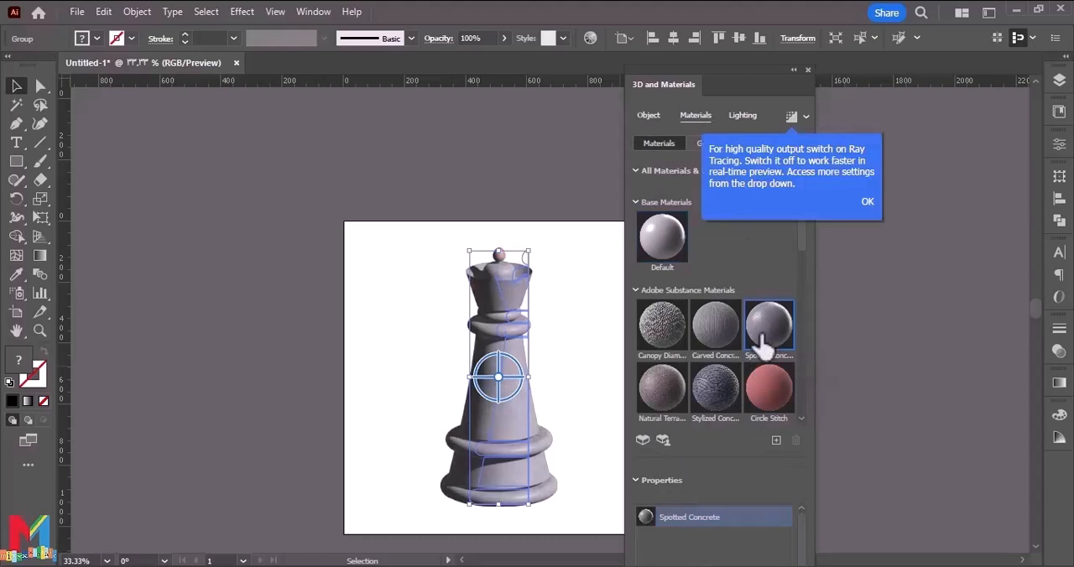
pyautogui.click(720, 409)
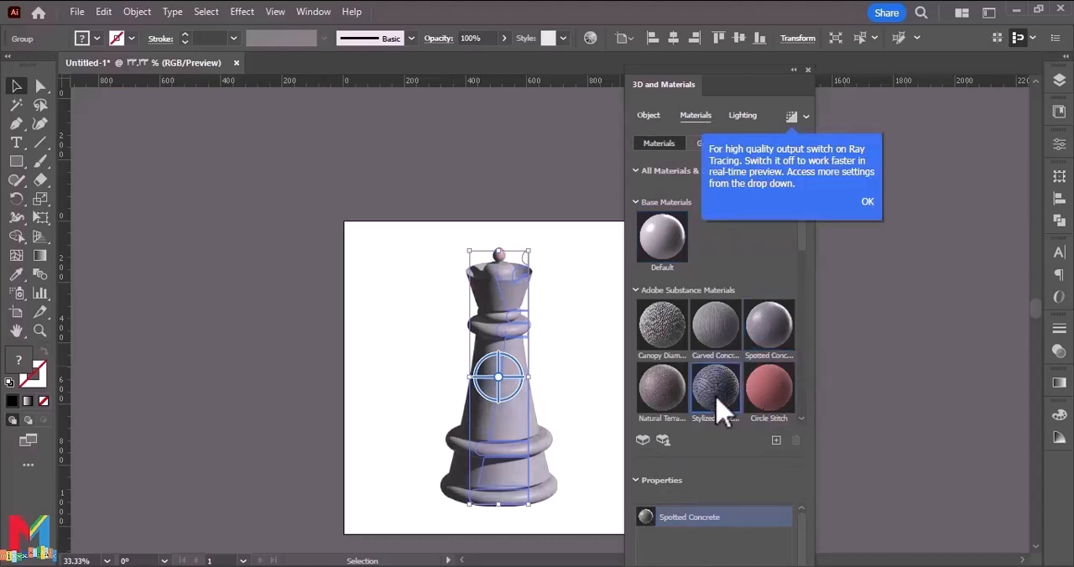
pyautogui.scroll(-5, 721, 381)
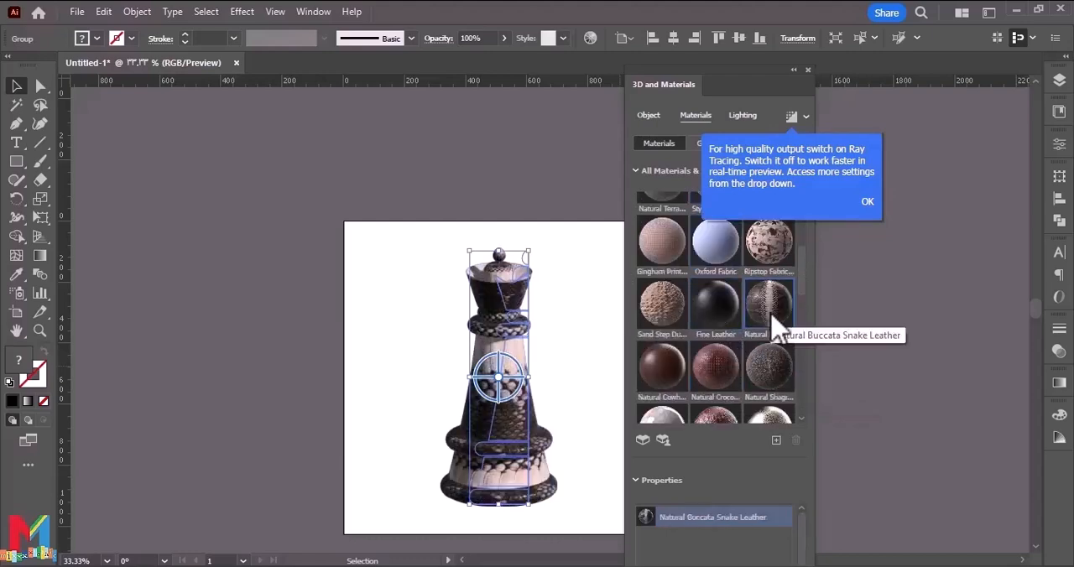
pyautogui.hotkey('ctrl', 'shift', 'a')
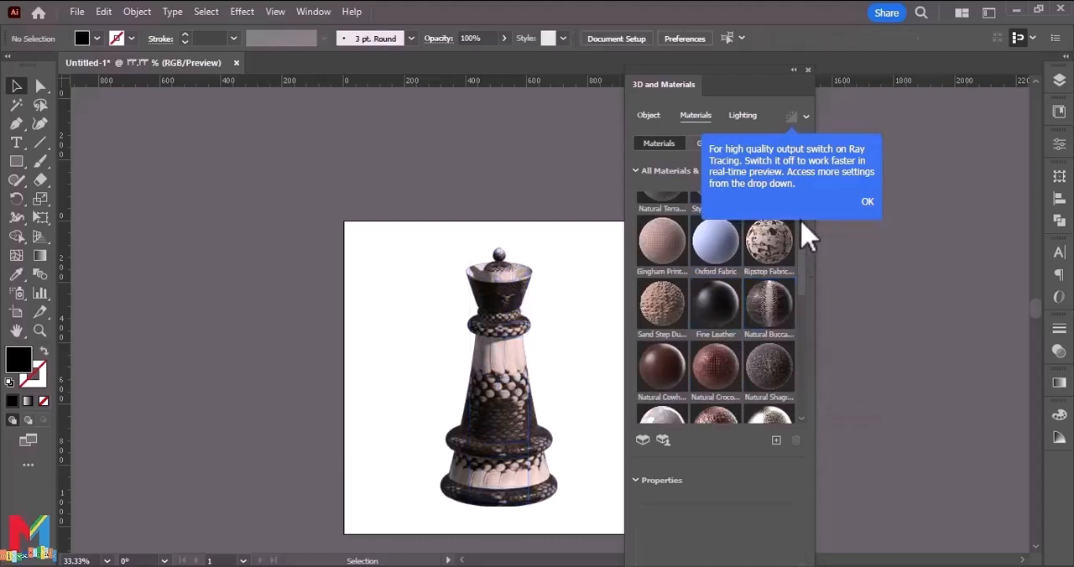
# Collapse the 3D and Materials settings, move the 3D queen right toward the artboard's center, and deselect it.
pyautogui.click(794, 69)
pyautogui.moveTo(439, 503); pyautogui.dragTo(534, 497)
pyautogui.click(680, 461)
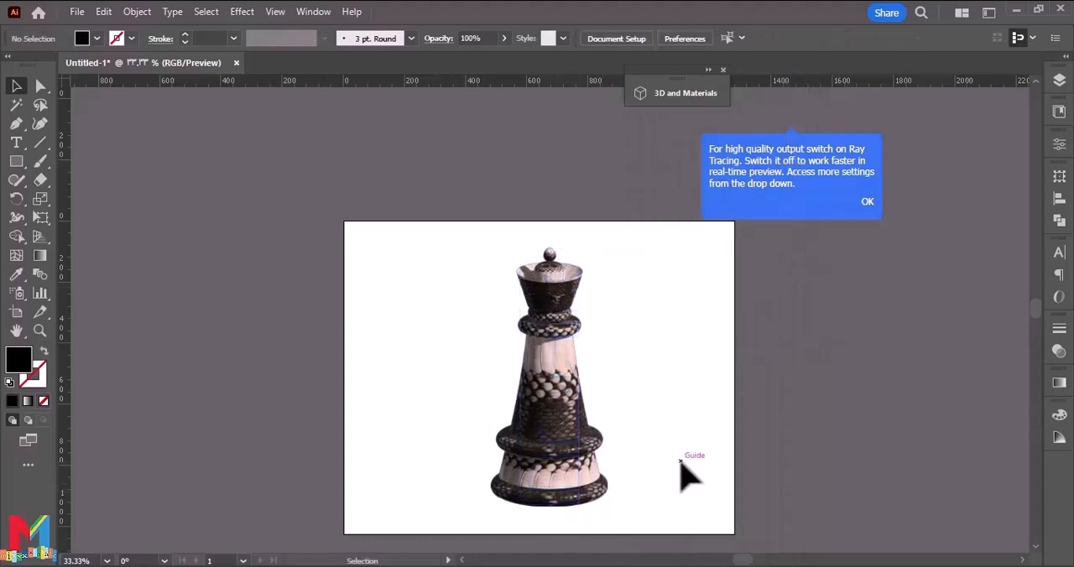